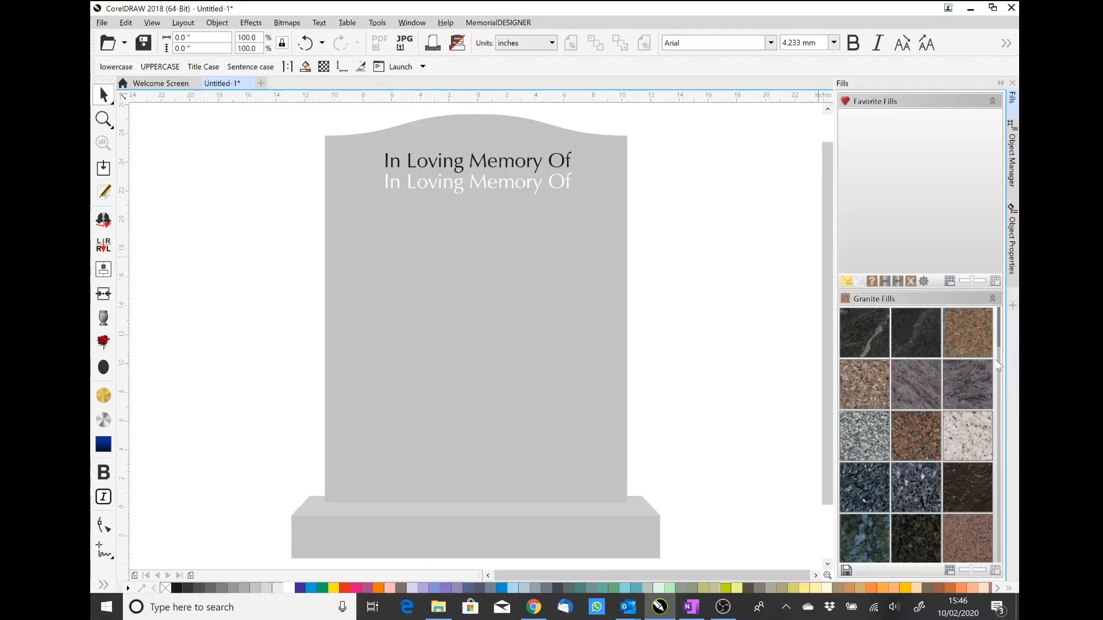
# Add the Bahama Blue HD granite fill from the library to the favorite fills.
pyautogui.scroll(-2, 997, 340)
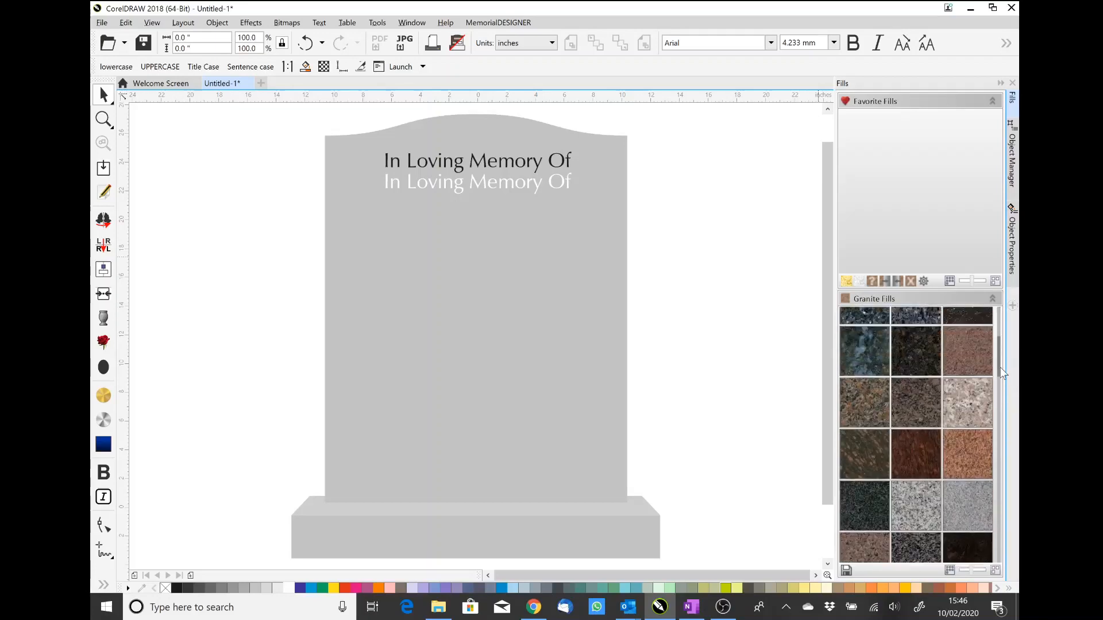
pyautogui.scroll(2, 998, 341)
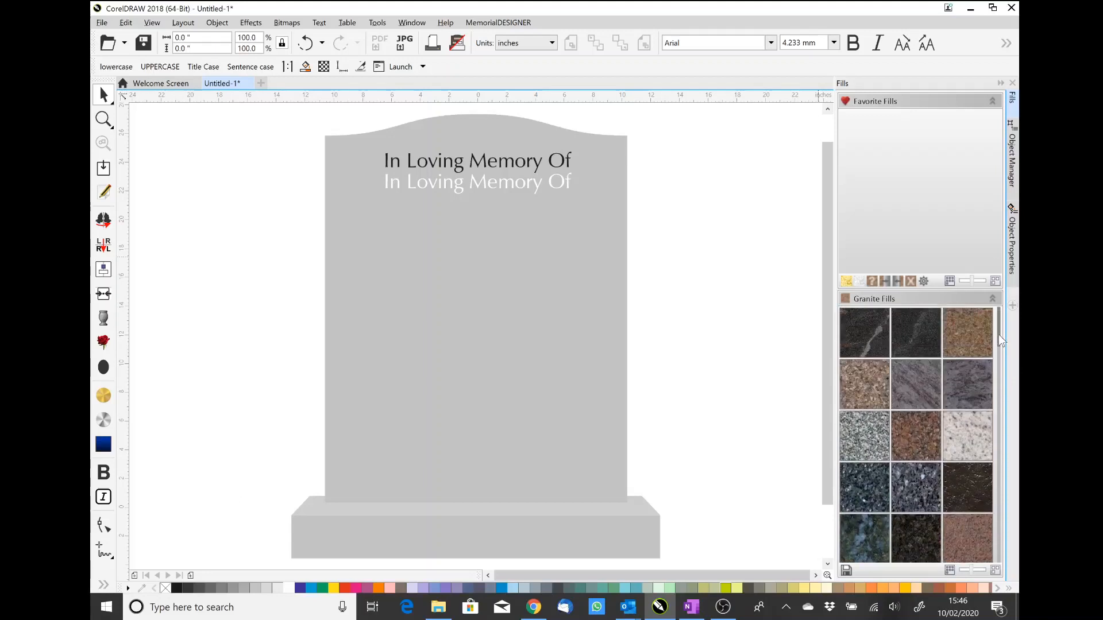
pyautogui.rightClick(971, 382)
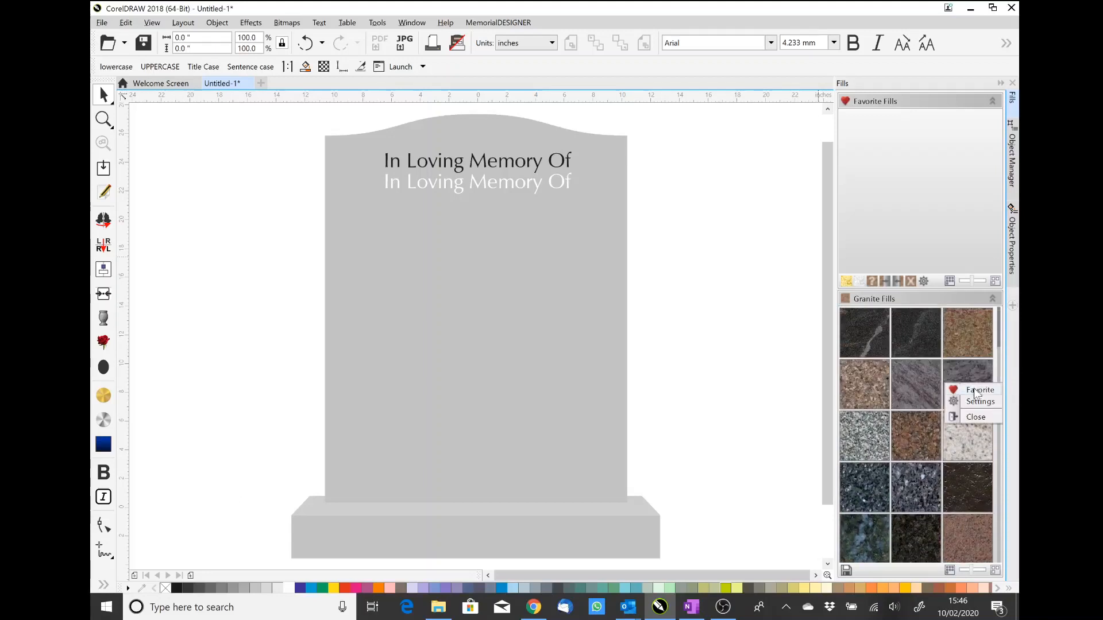
pyautogui.click(975, 391)
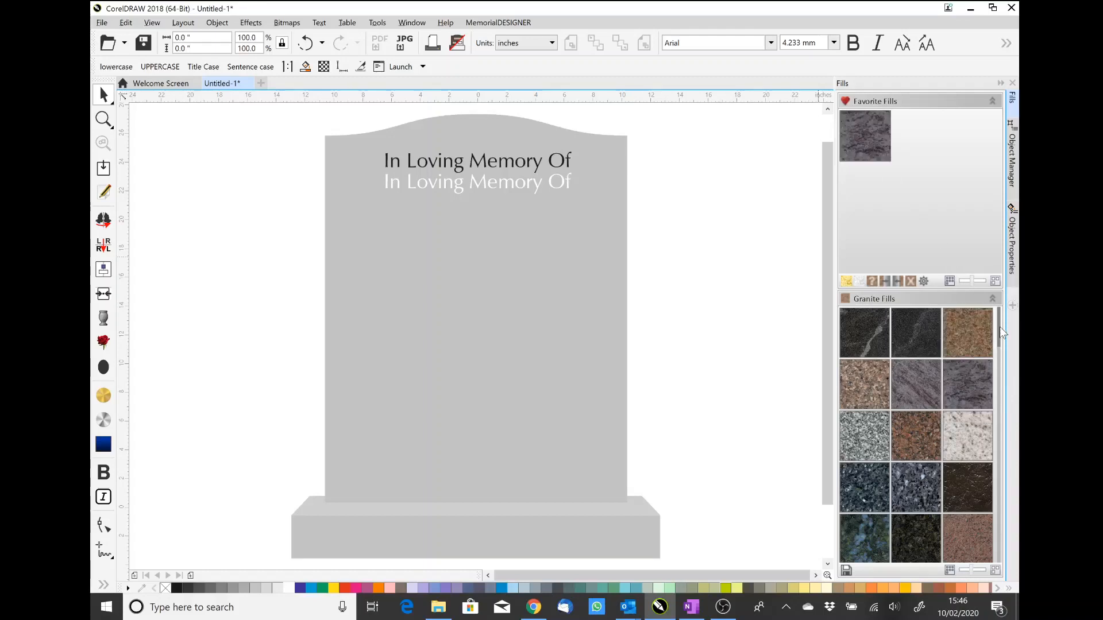
# Add the FM Coral Blue granite fill, further down the library, to the favorite fills.
pyautogui.moveTo(999, 327); pyautogui.dragTo(1007, 410)
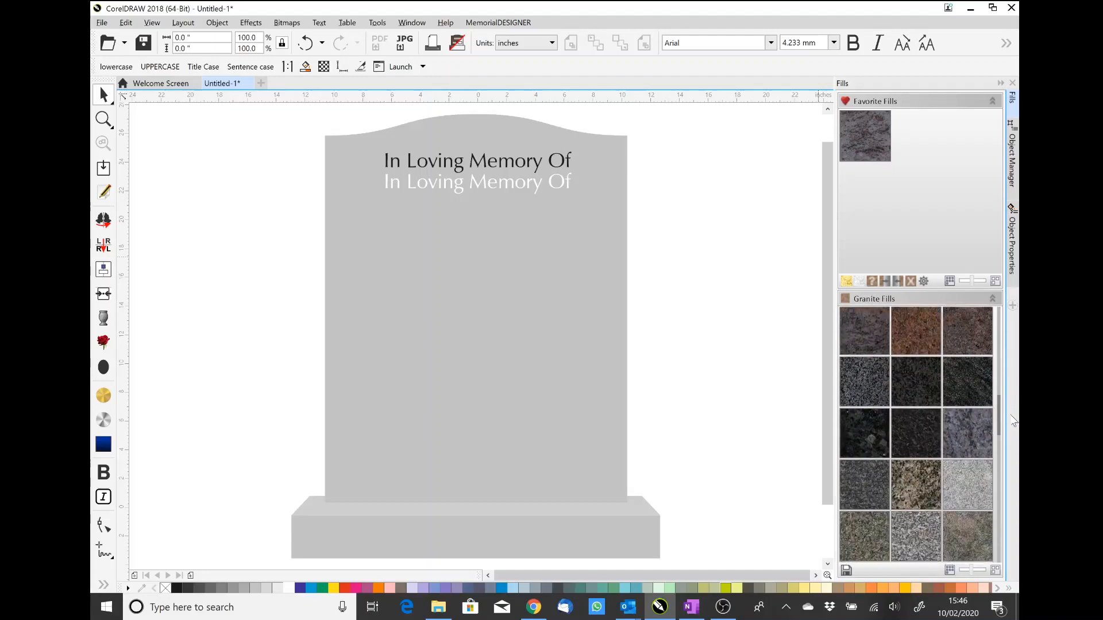
pyautogui.rightClick(970, 423)
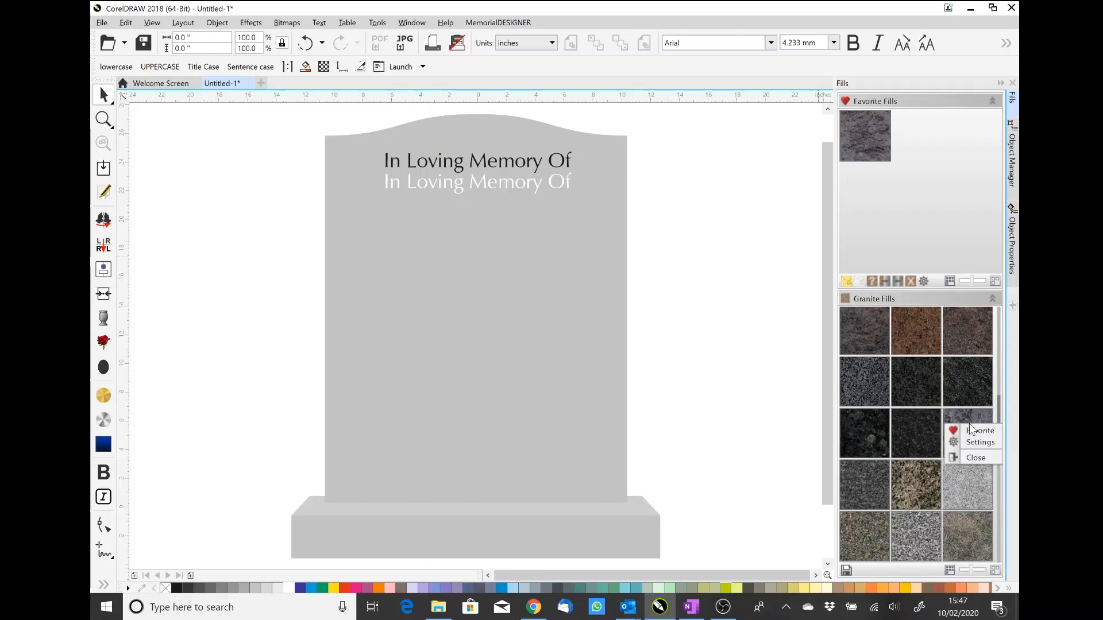
pyautogui.click(979, 431)
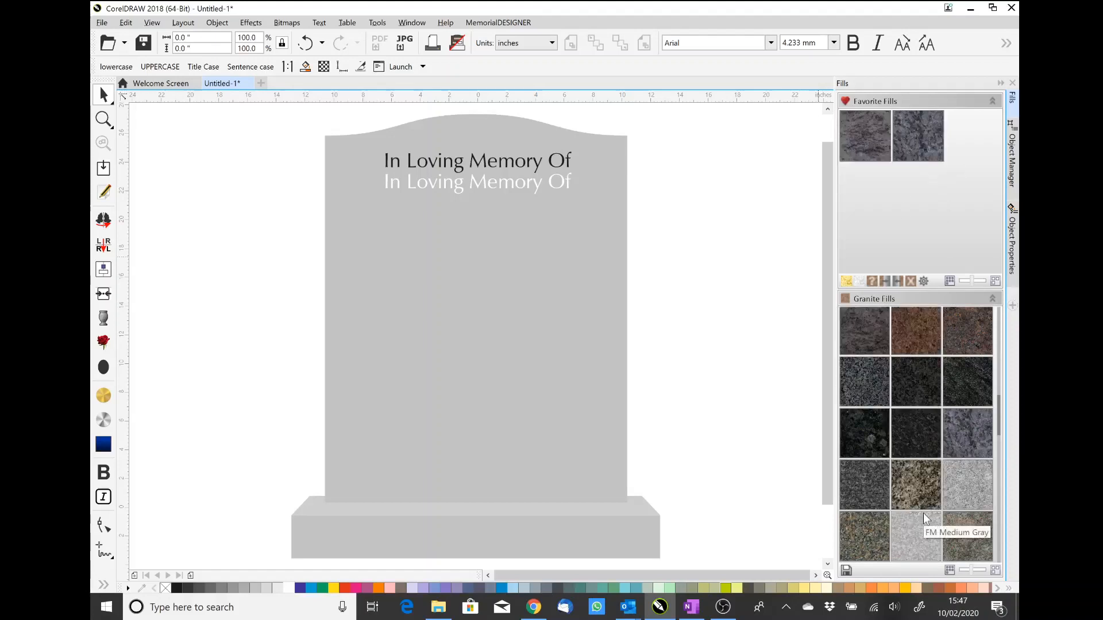
# Apply the FM Coral Blue favorite to the memorial and rename that granite fill as Coral Blue.
pyautogui.moveTo(922, 512); pyautogui.dragTo(918, 135)
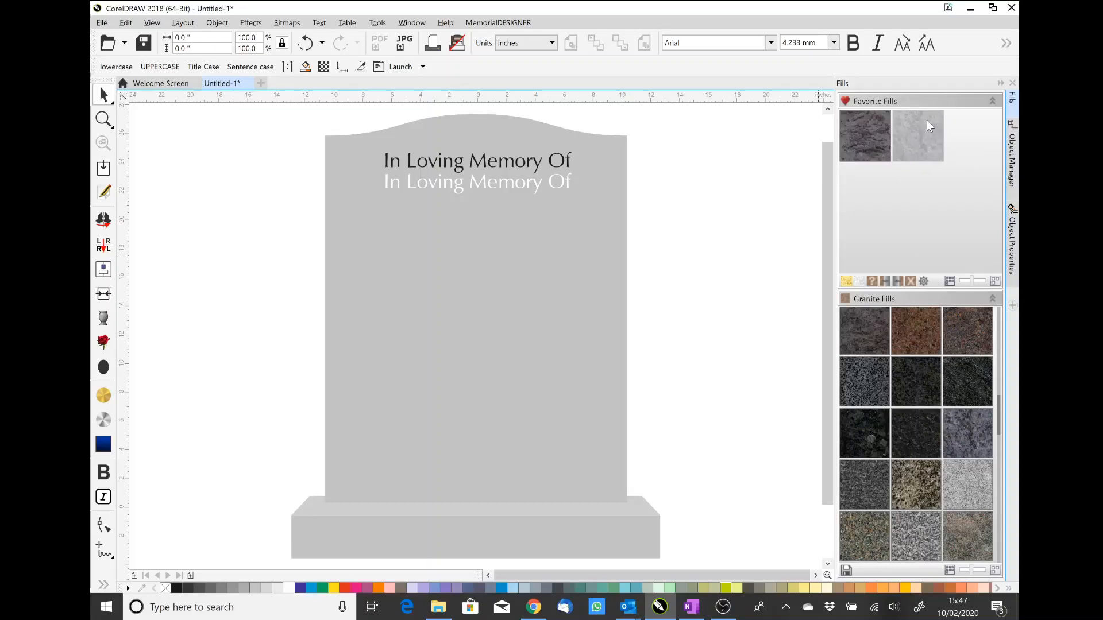
pyautogui.rightClick(926, 119)
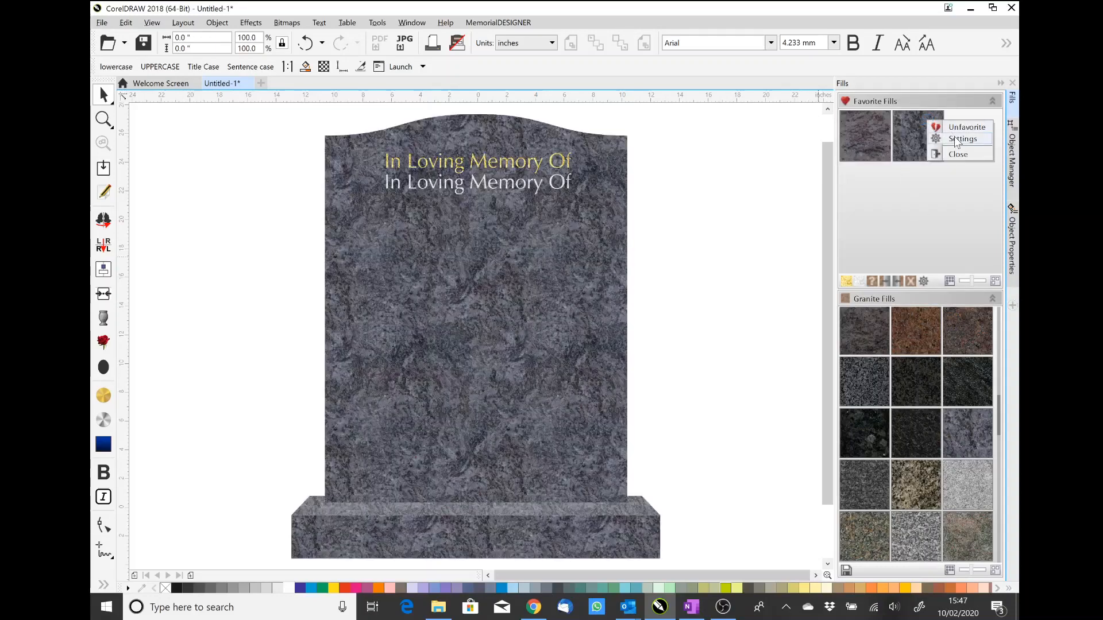
pyautogui.click(957, 139)
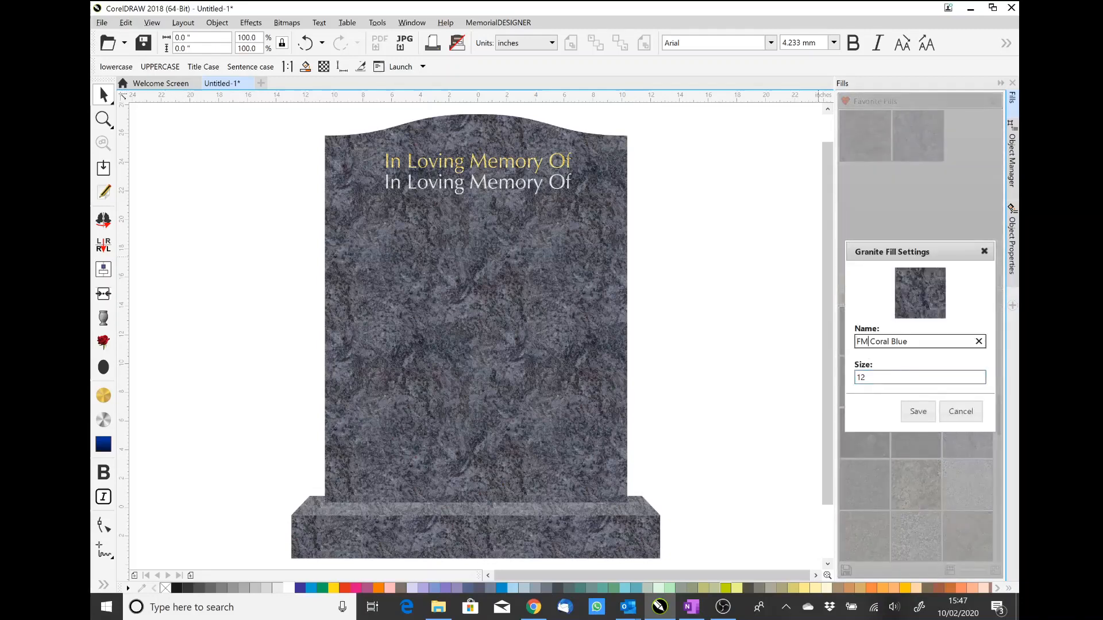
pyautogui.press('BackSpace')
pyautogui.press('BackSpace')
pyautogui.press('BackSpace')
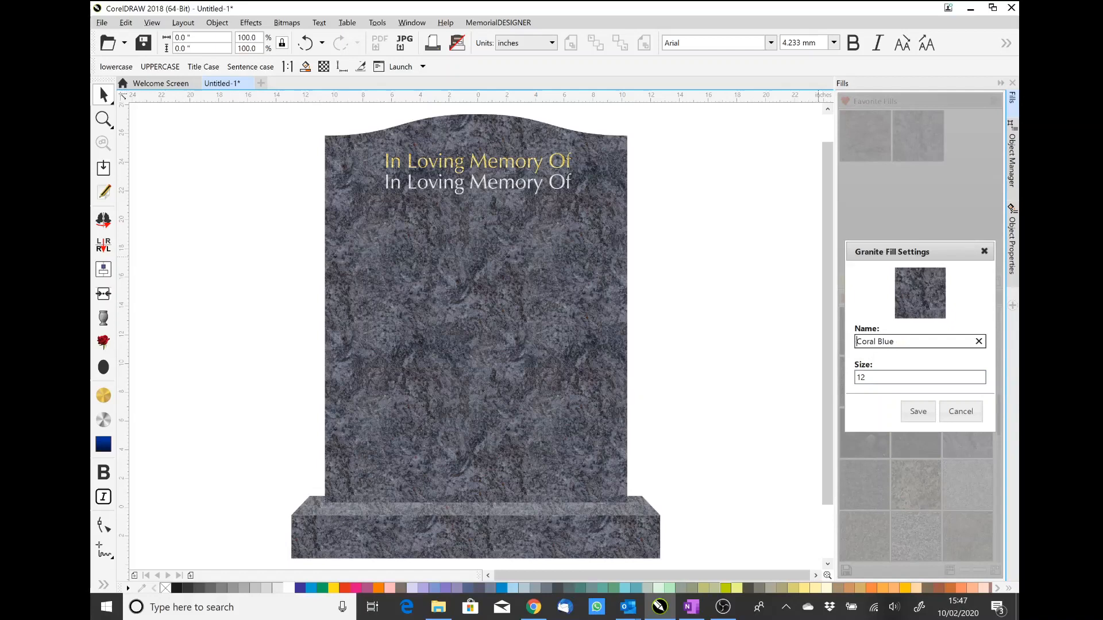
pyautogui.click(921, 413)
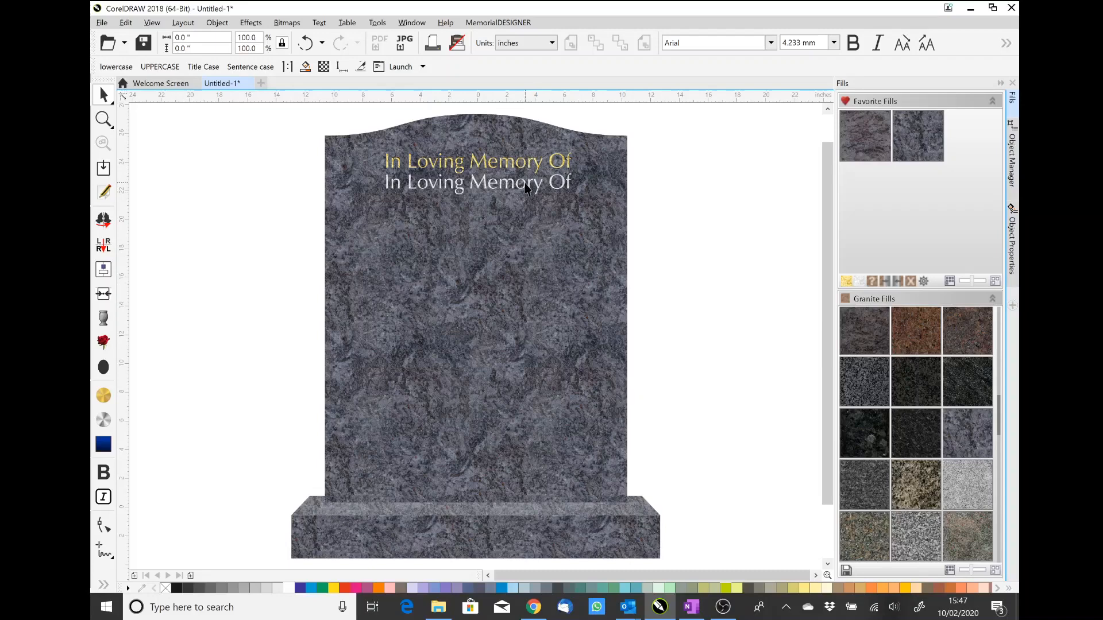
# Remove the granite fills from the memorial and check the color and leaf options available for the lettering.
pyautogui.click(883, 276)
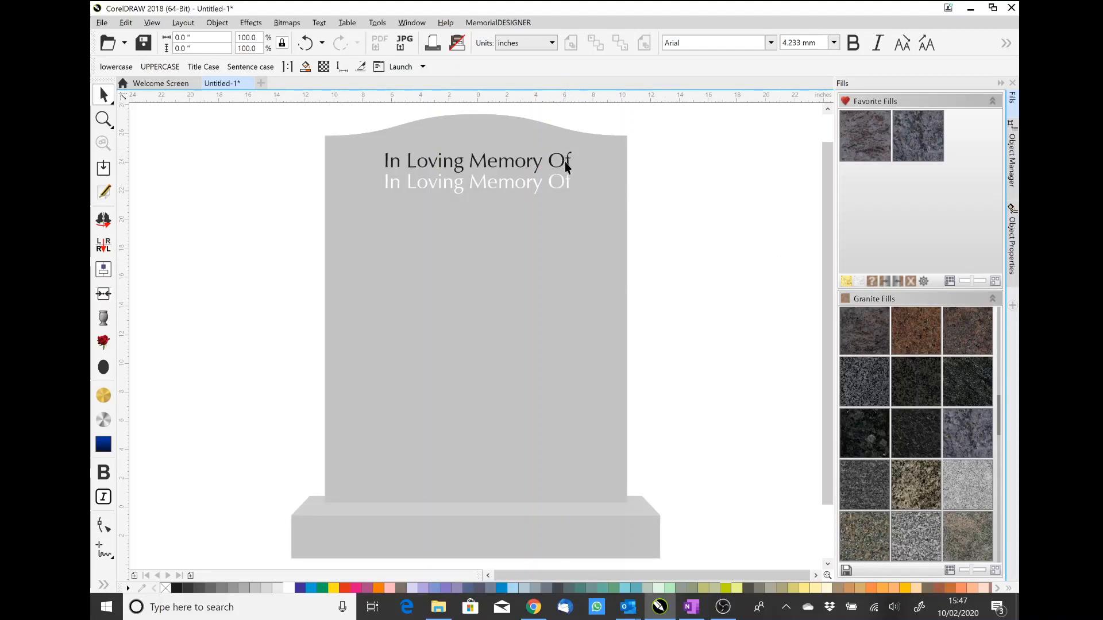
pyautogui.rightClick(849, 282)
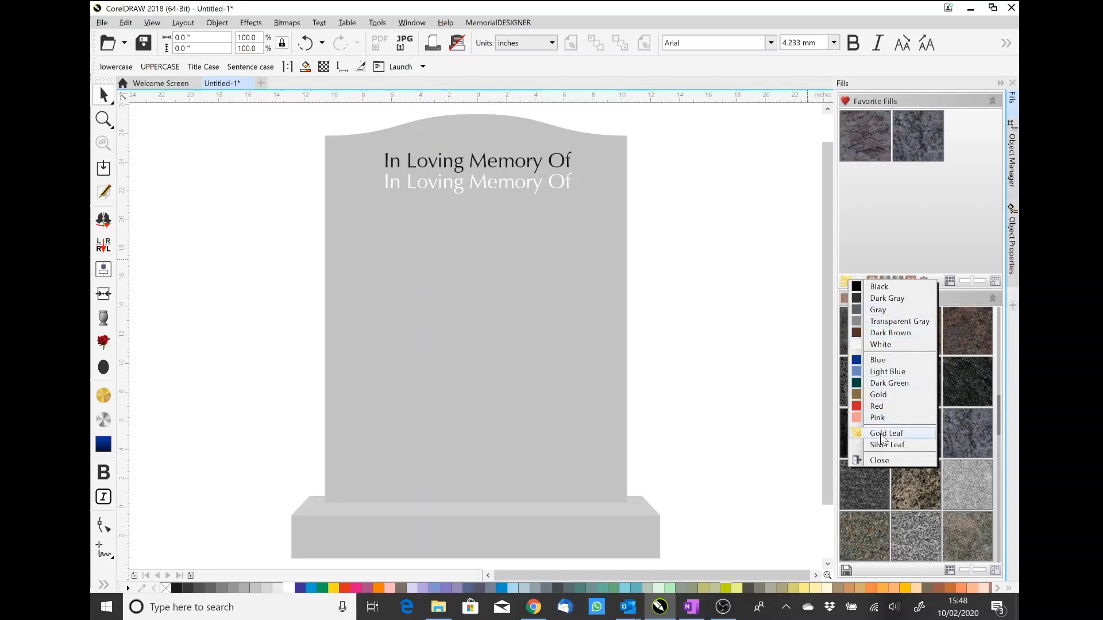
pyautogui.click(901, 238)
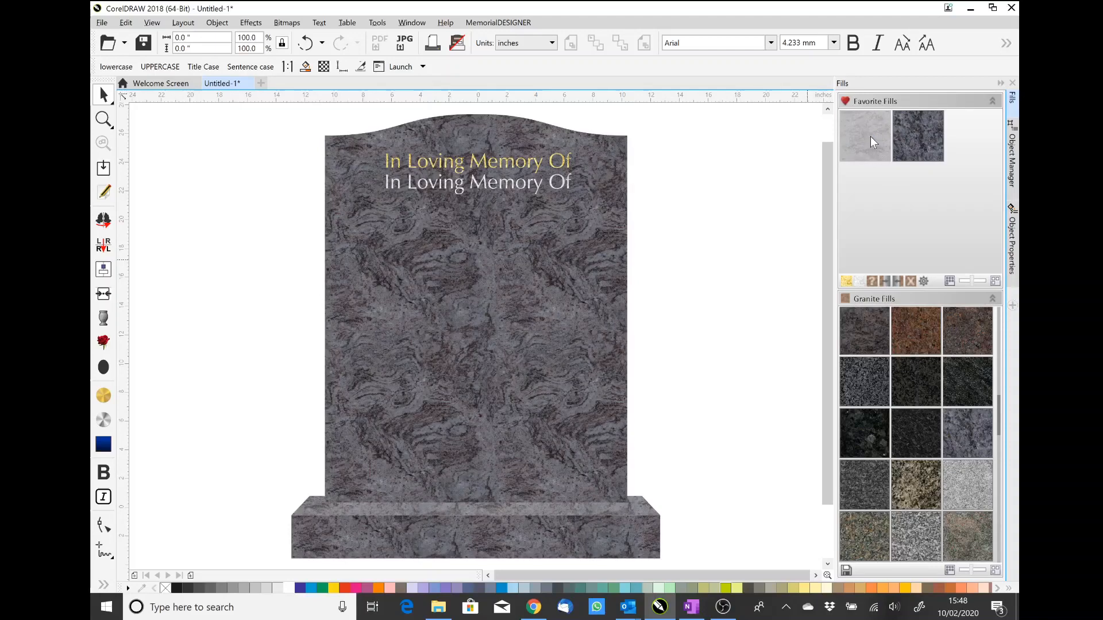
# Clear the granite fills, try Coral Blue on the memorial, and finish with the Bahama Blue HD favorite applied.
pyautogui.click(885, 282)
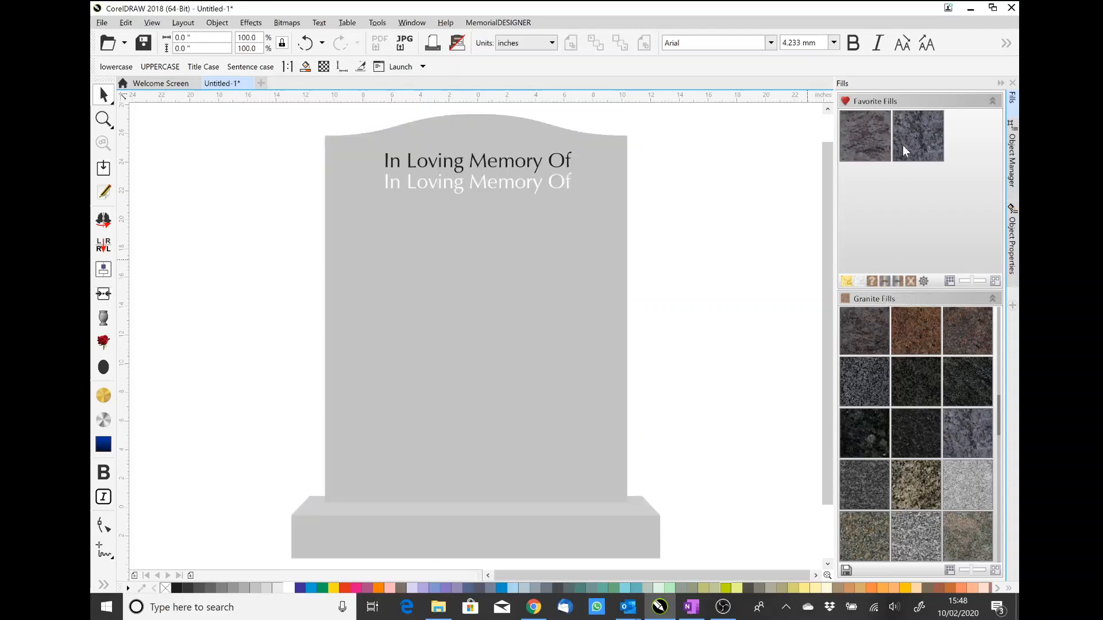
pyautogui.click(917, 130)
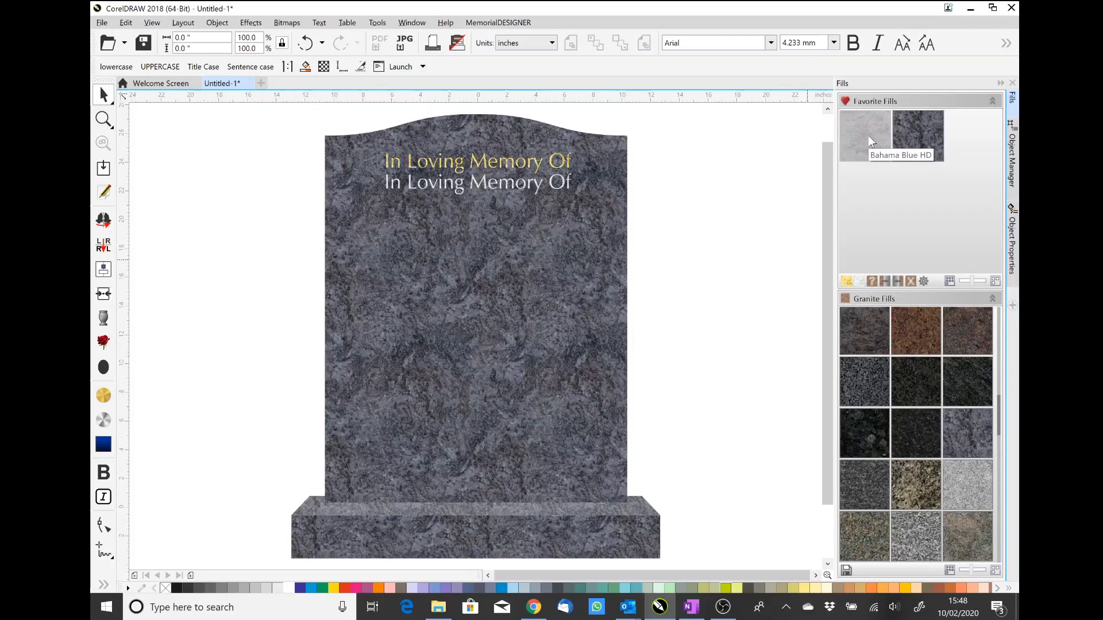
pyautogui.click(868, 140)
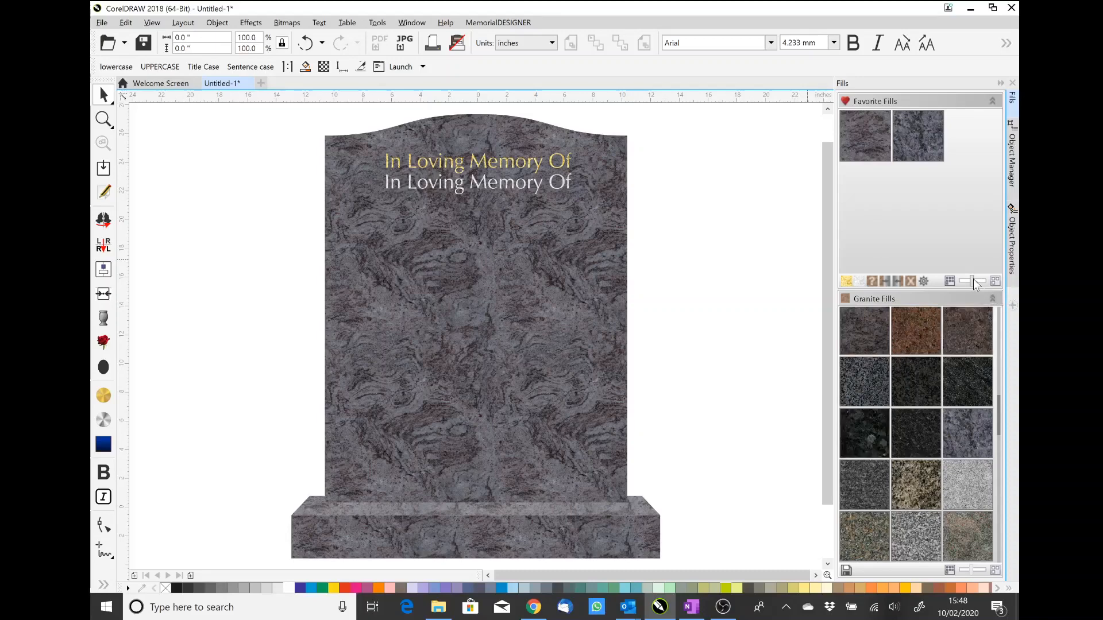
# Enlarge the favorite fill thumbnails and review the fill settings without changing any option.
pyautogui.moveTo(973, 280); pyautogui.dragTo(982, 281)
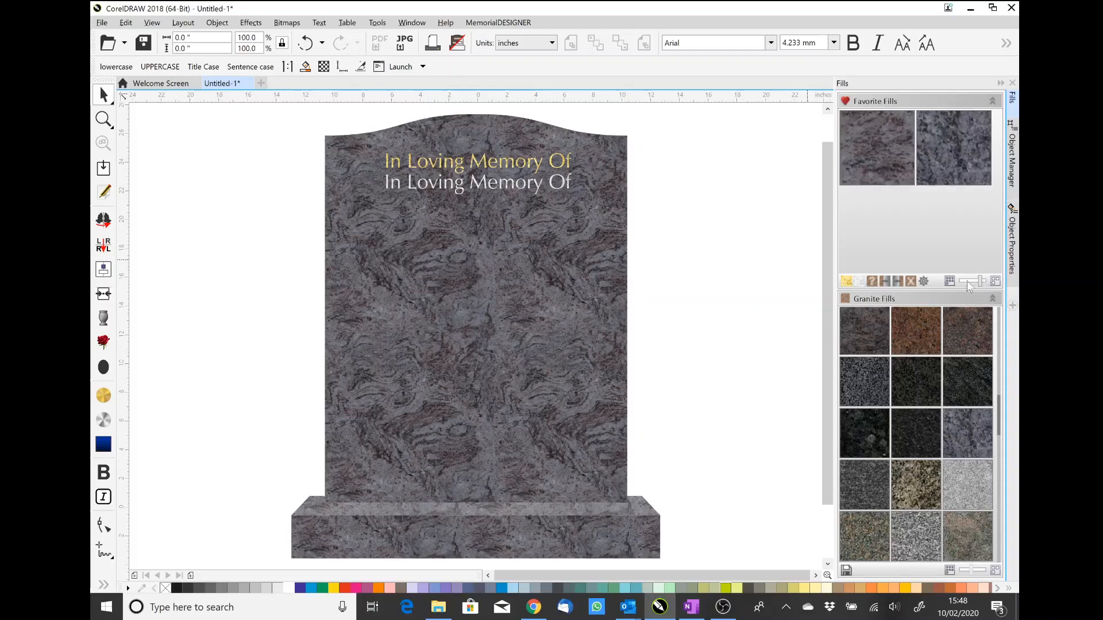
pyautogui.click(923, 281)
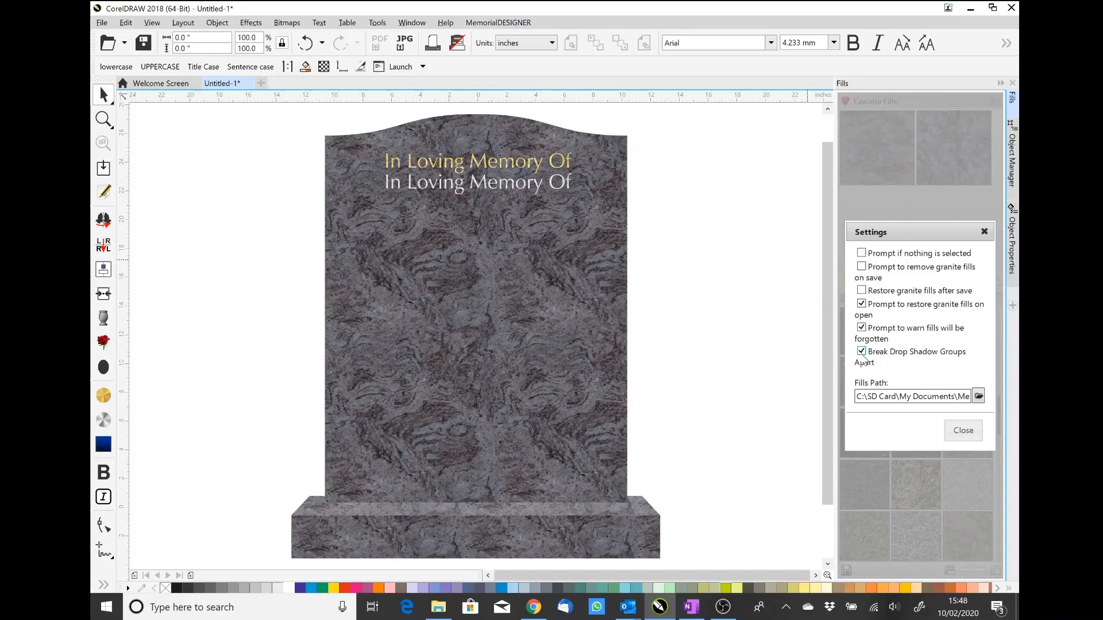
pyautogui.click(963, 431)
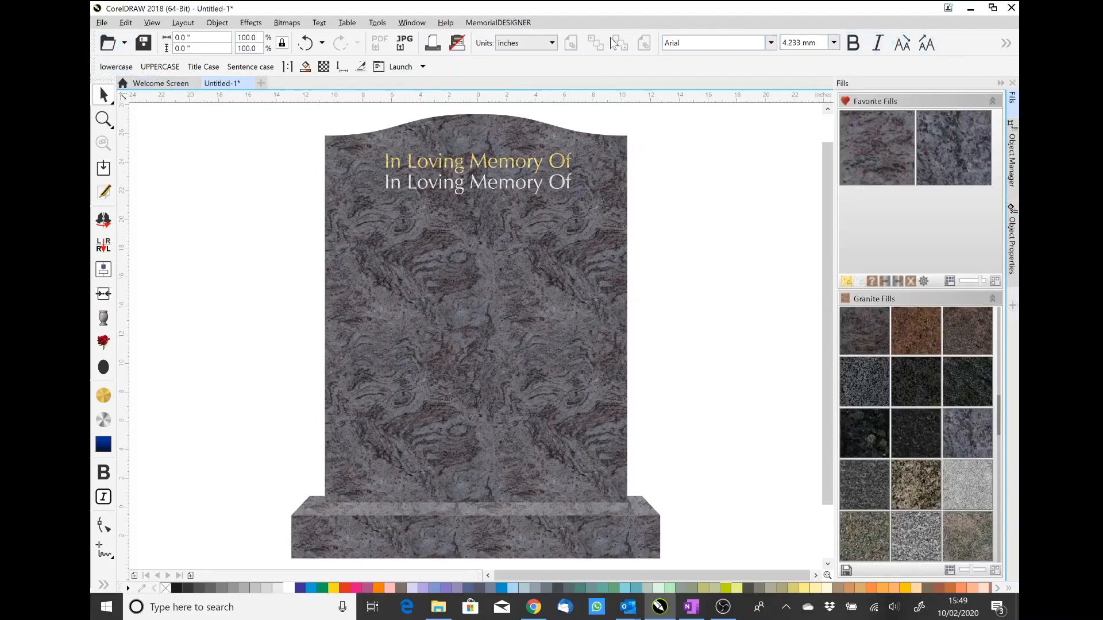
pyautogui.click(1008, 46)
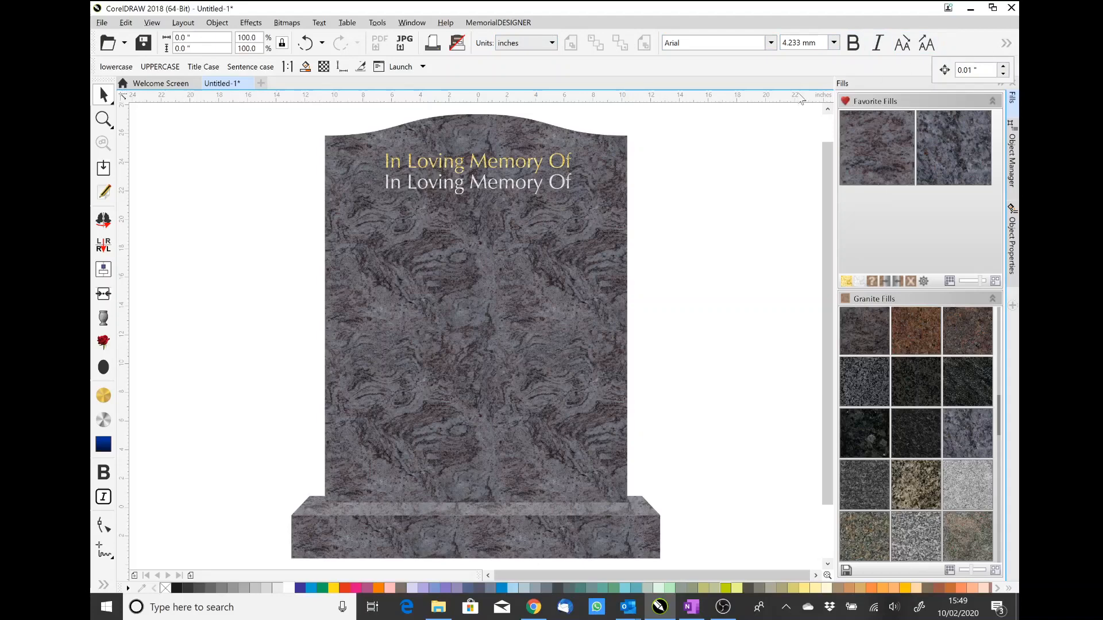
pyautogui.click(722, 163)
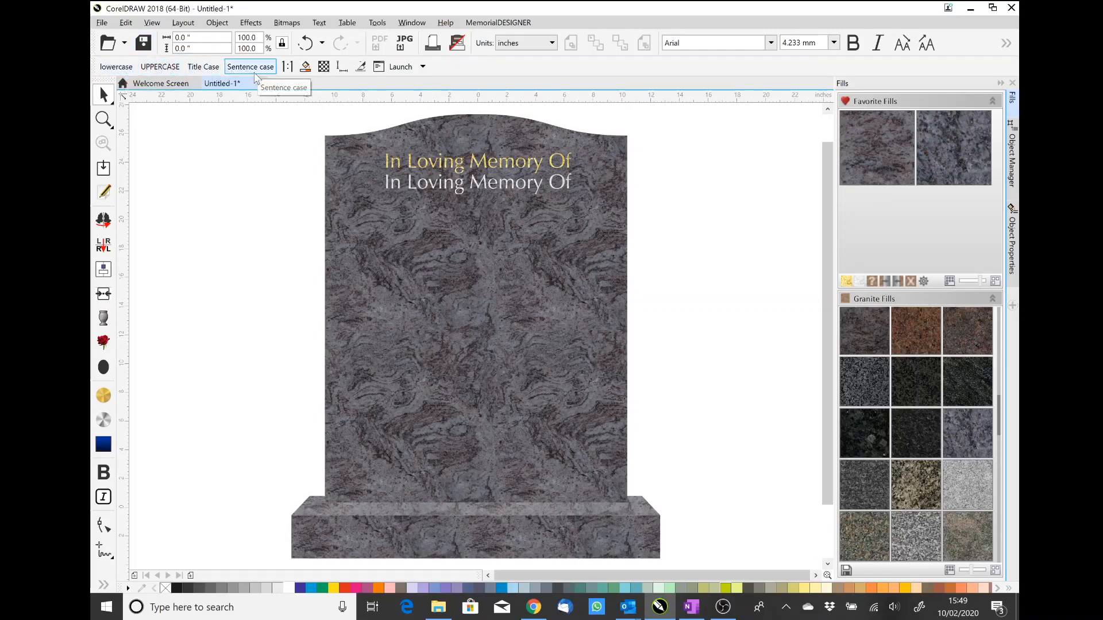
# Try lowercase, uppercase and title case on the gold "In Loving Memory Of" line, and finish with sentence case.
pyautogui.click(399, 162)
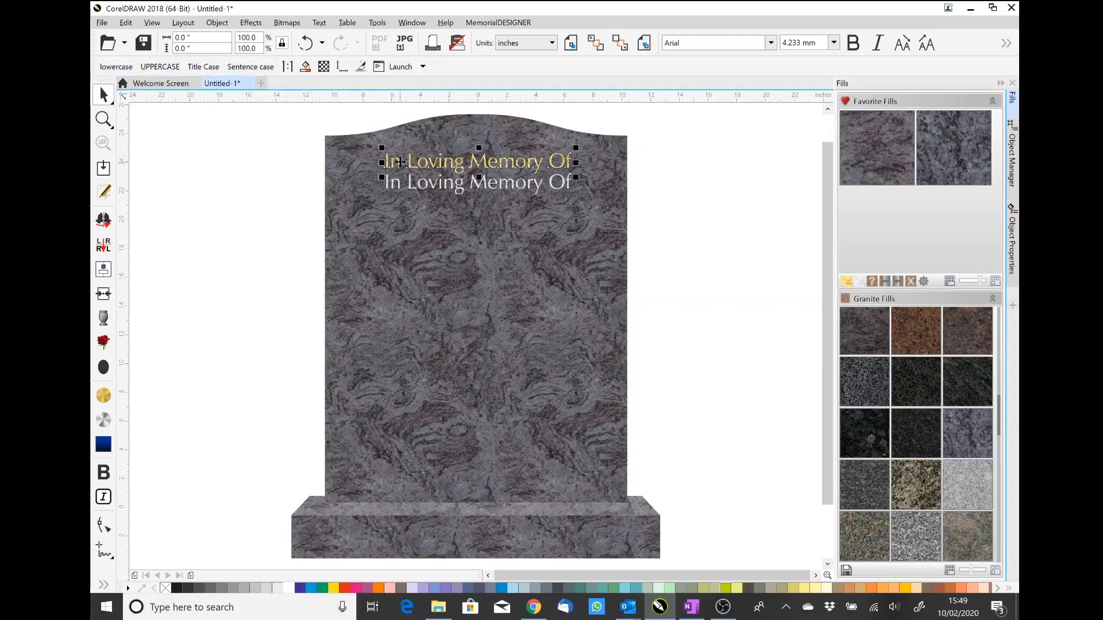
pyautogui.click(123, 67)
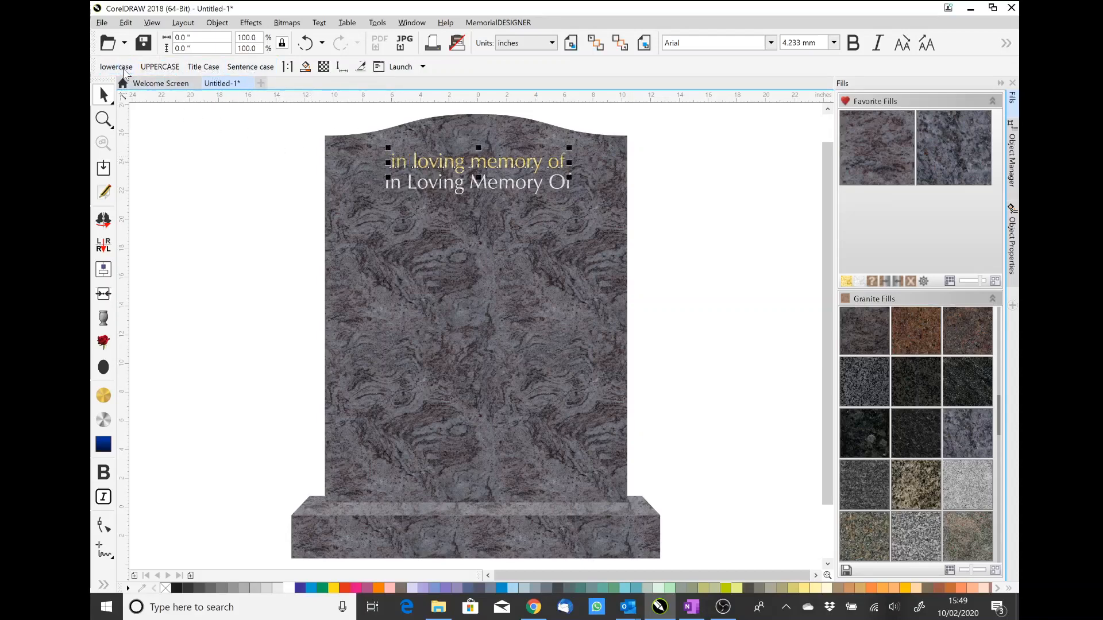
pyautogui.click(161, 67)
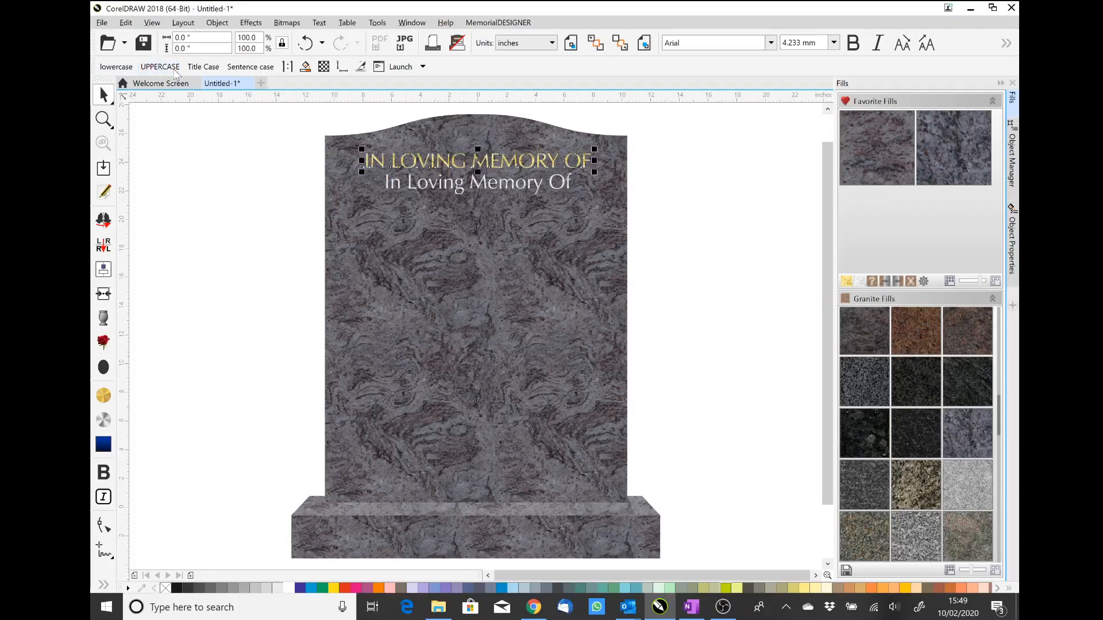
pyautogui.click(205, 68)
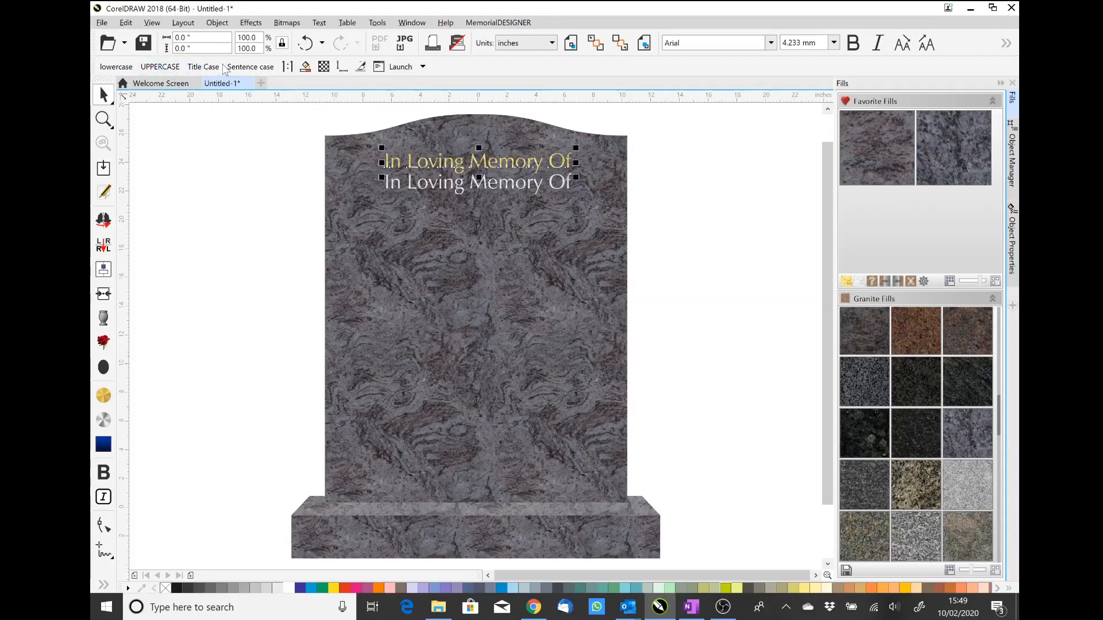
pyautogui.click(232, 68)
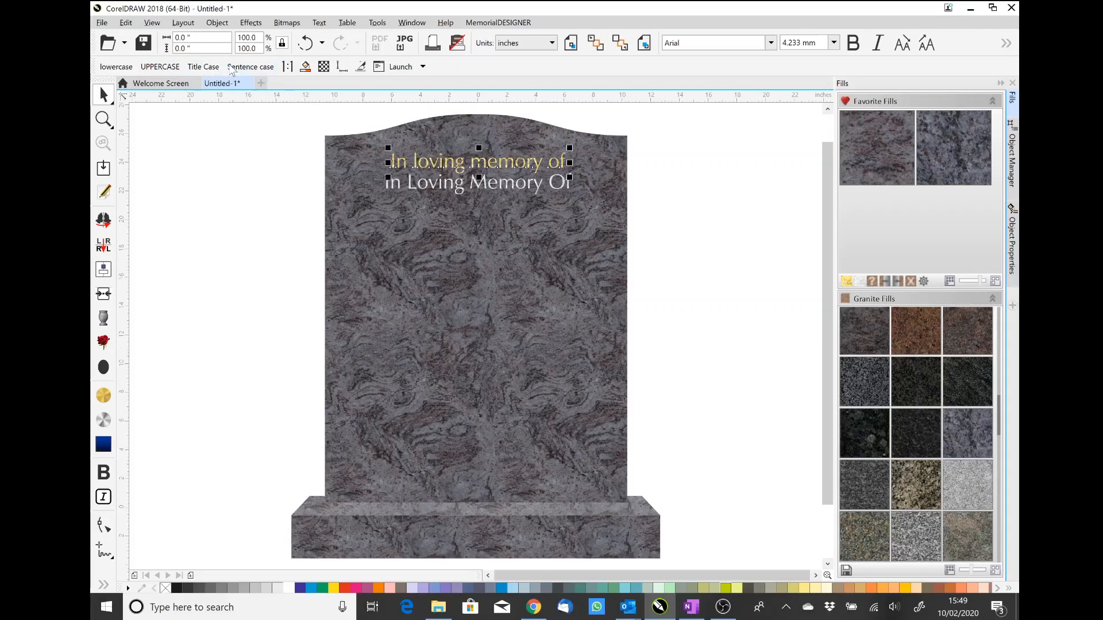
# Display the drawing at 1:1 scale and open the ruler calibration in the Zoom, Pan Tool options.
pyautogui.click(288, 67)
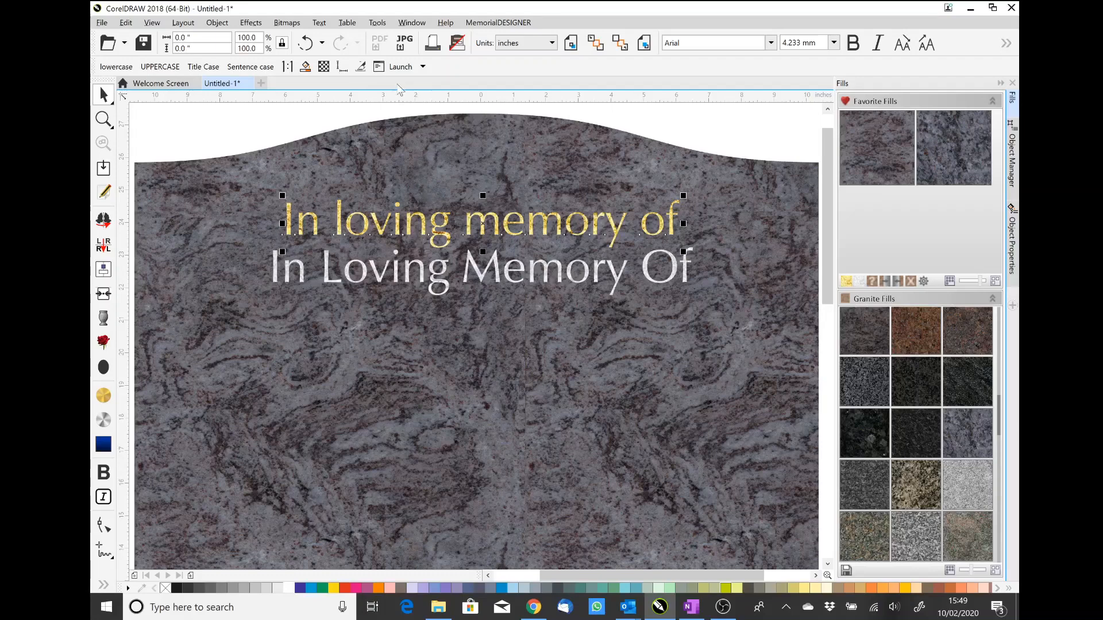
pyautogui.click(378, 23)
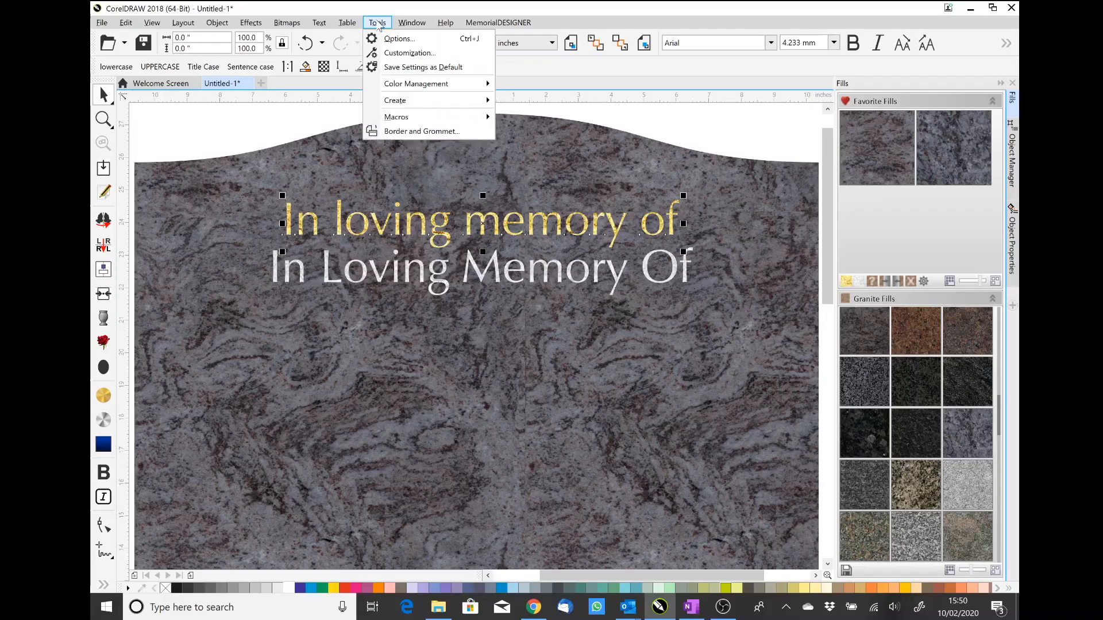
pyautogui.click(396, 52)
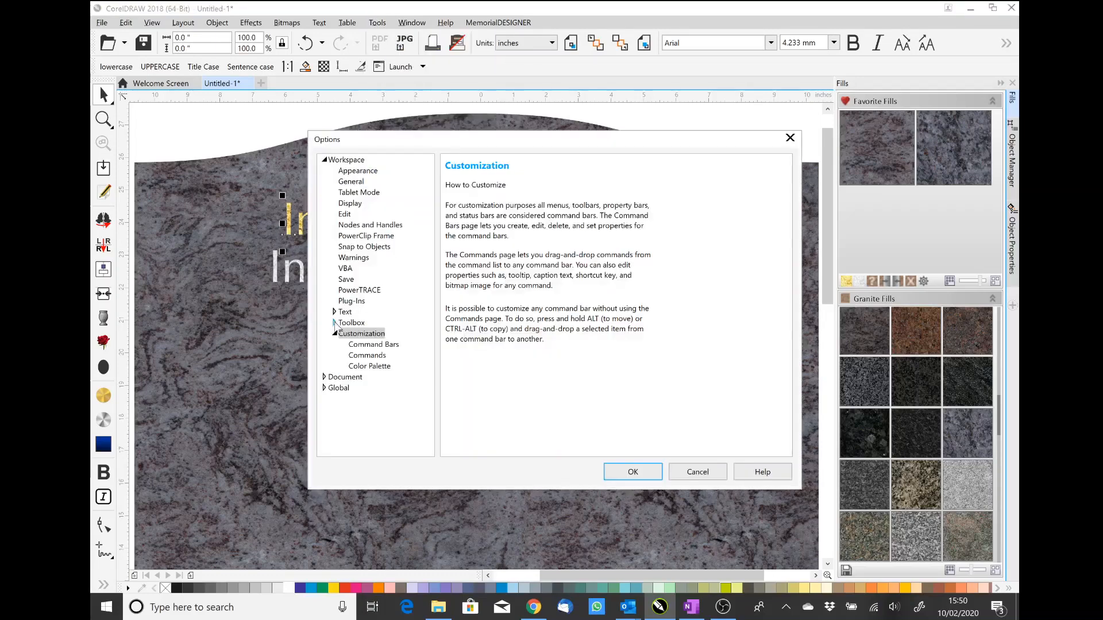
pyautogui.click(334, 322)
pyautogui.click(362, 432)
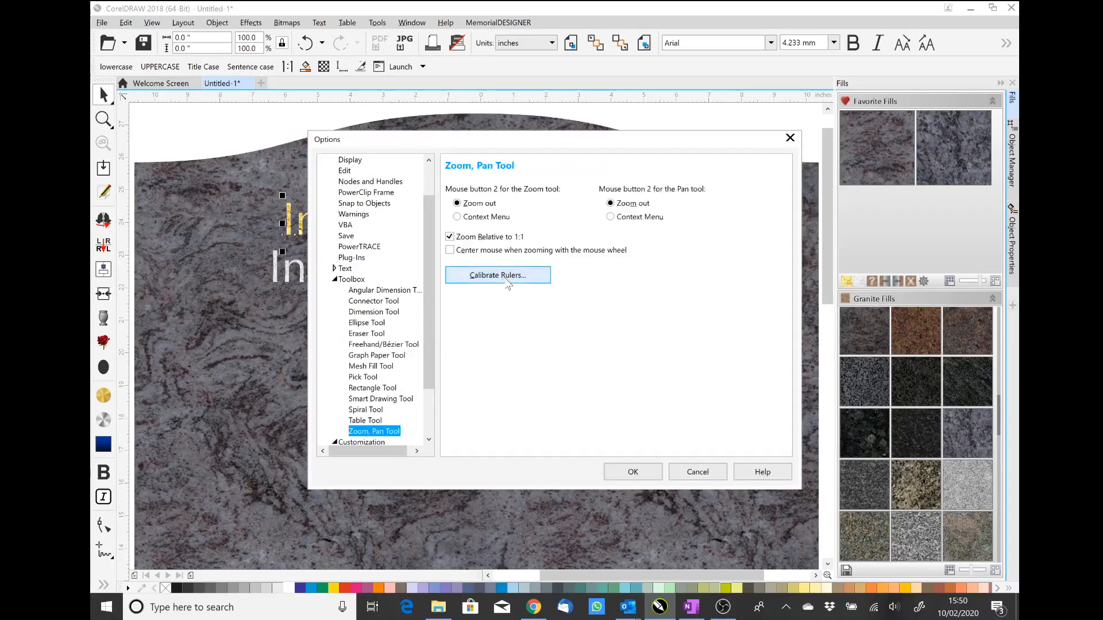
pyautogui.click(497, 275)
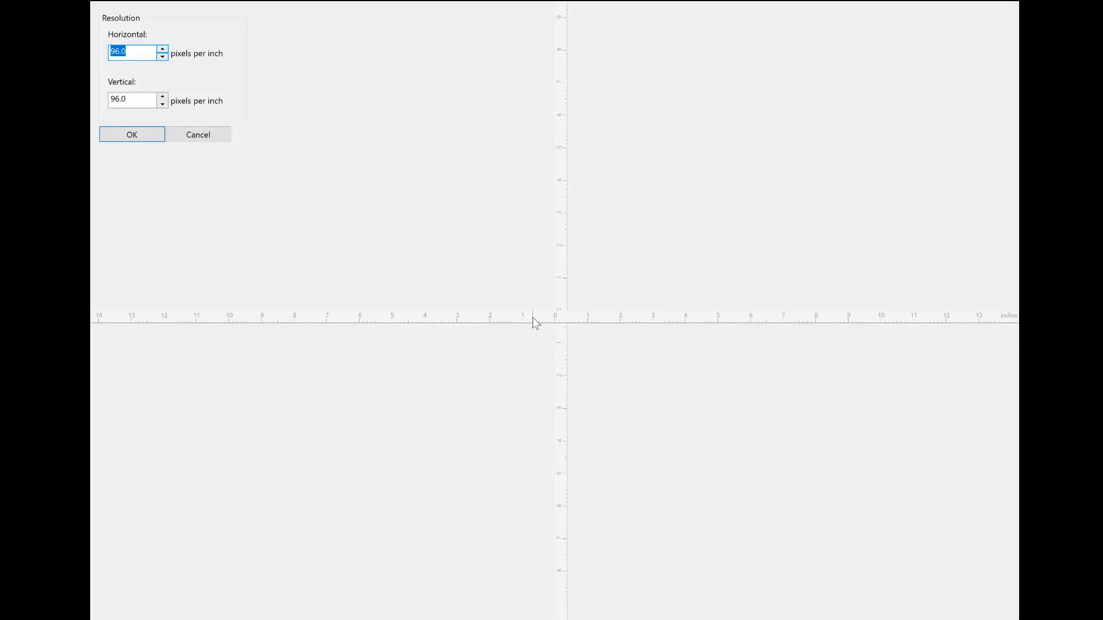
# Try a ruler resolution of 113 pixels per inch horizontally and vertically, and discard the calibration.
pyautogui.click(163, 49)
pyautogui.click(166, 49)
pyautogui.click(166, 49)
pyautogui.click(166, 50)
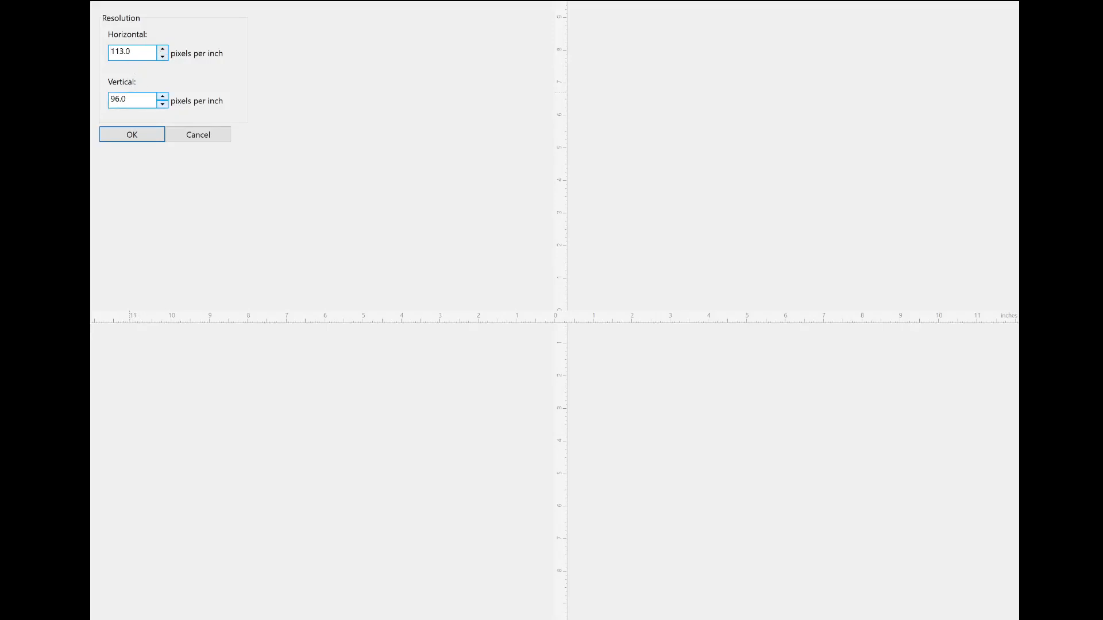
pyautogui.doubleClick(123, 99)
pyautogui.write('113')
pyautogui.click(201, 138)
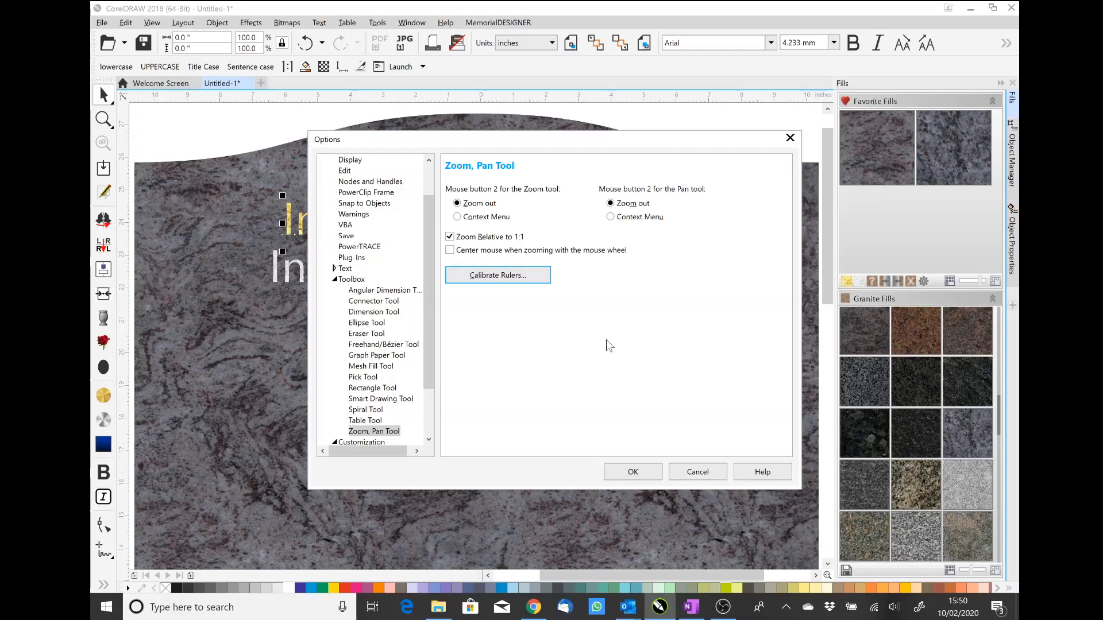
# Accept the Zoom, Pan Tool options and fit the whole headstone in the view.
pyautogui.click(633, 471)
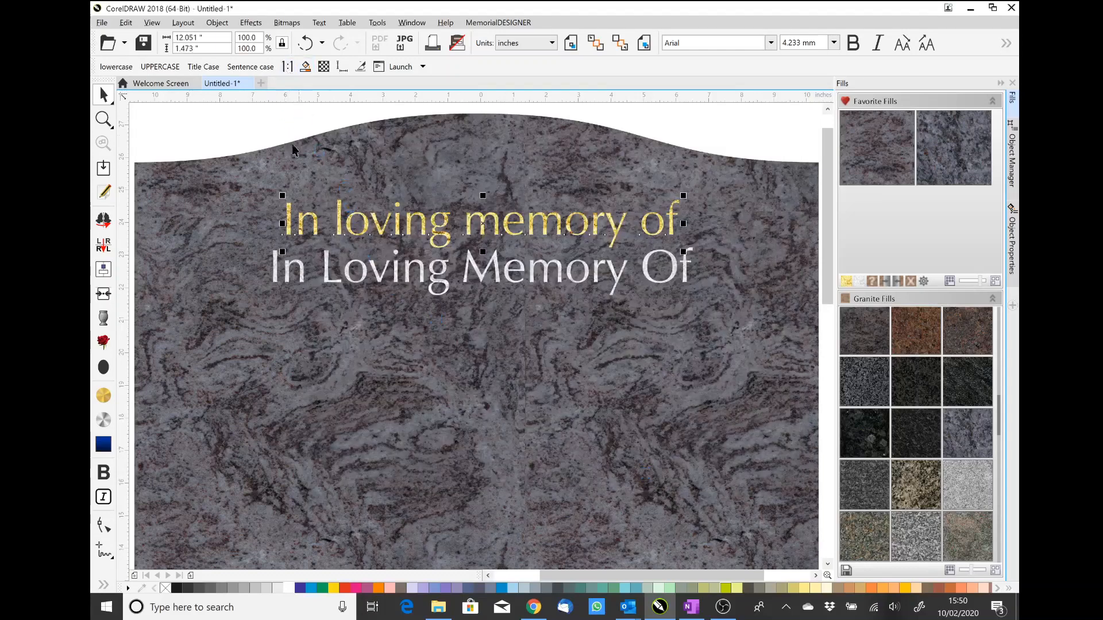
pyautogui.press('F4')
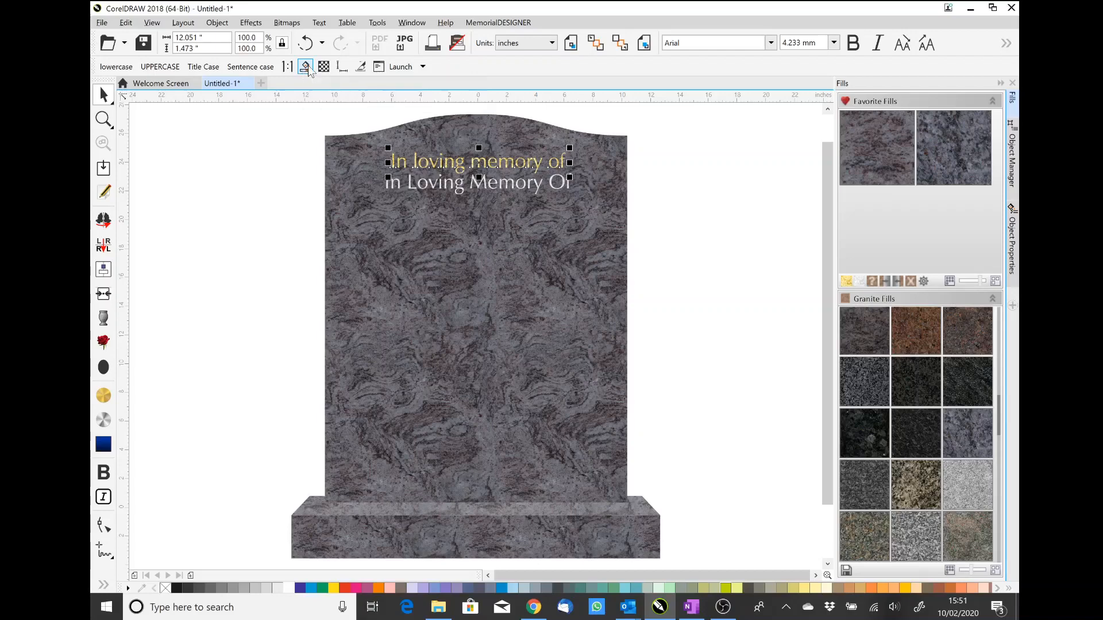
# Try a blue smart fill on the top face of the headstone's base, and remove the filled shape.
pyautogui.click(314, 502)
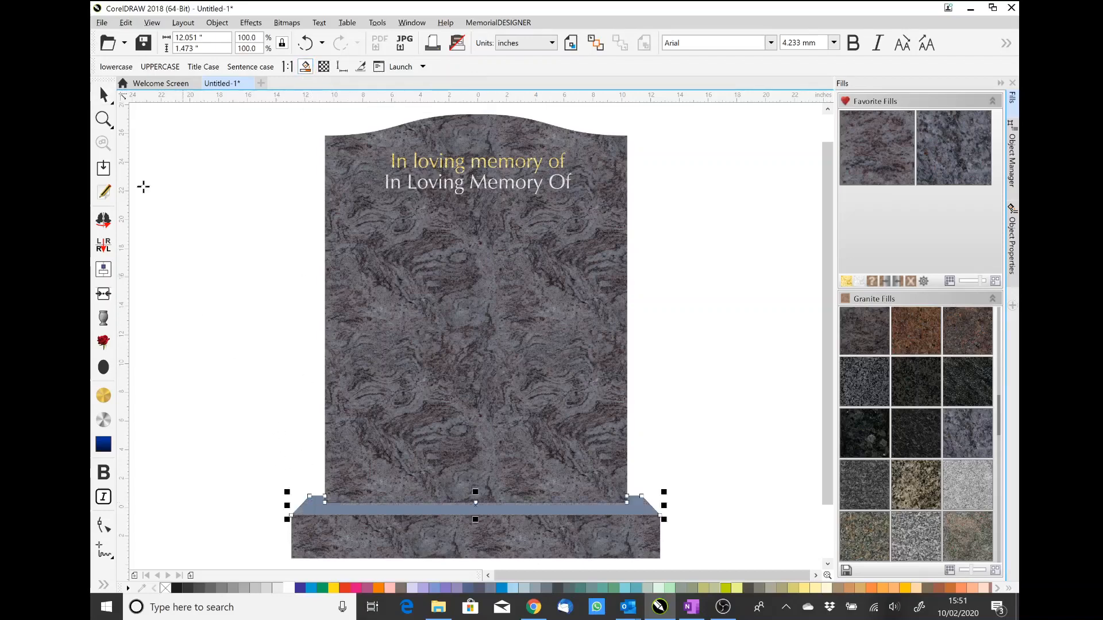
pyautogui.click(104, 95)
pyautogui.click(293, 468)
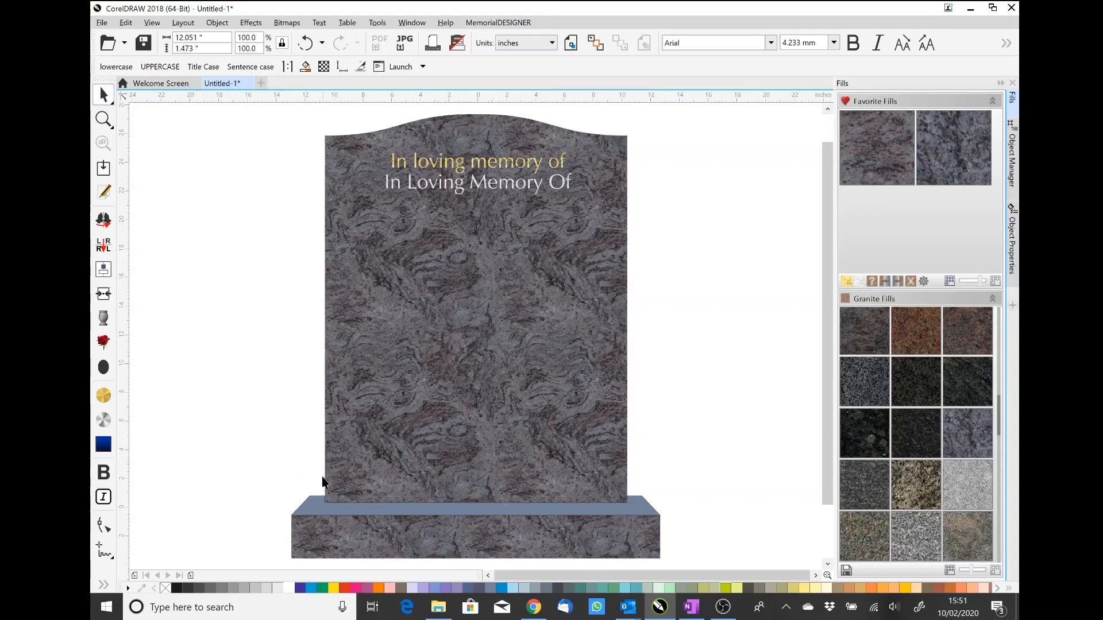
pyautogui.click(312, 506)
pyautogui.click(301, 206)
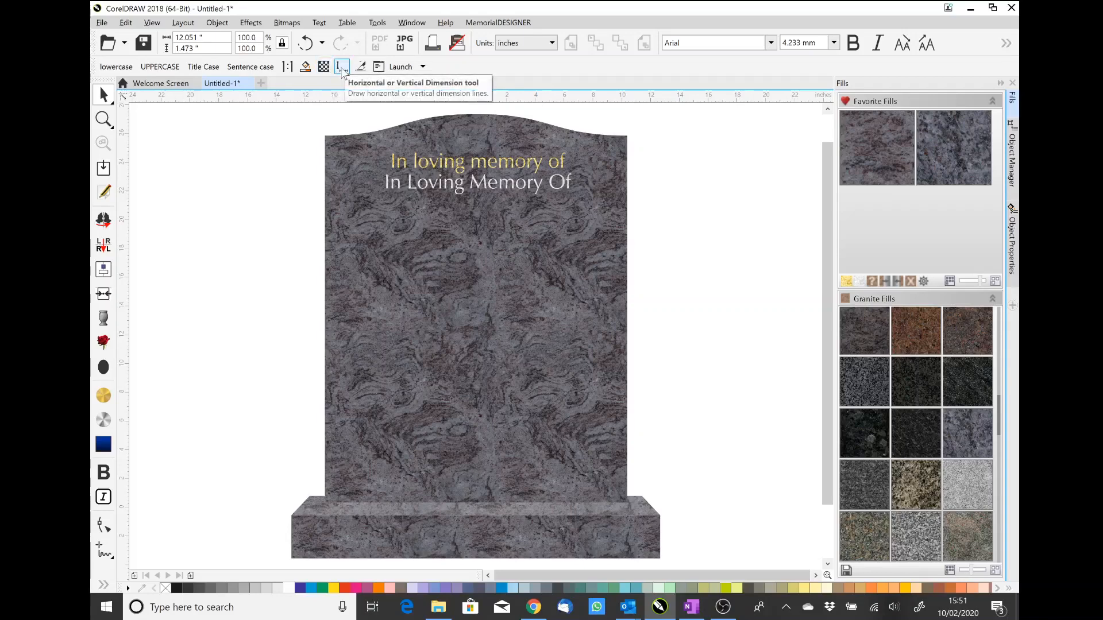
# Add a horizontal dimension across the headstone's width between its upper corners, and delete it.
pyautogui.click(341, 67)
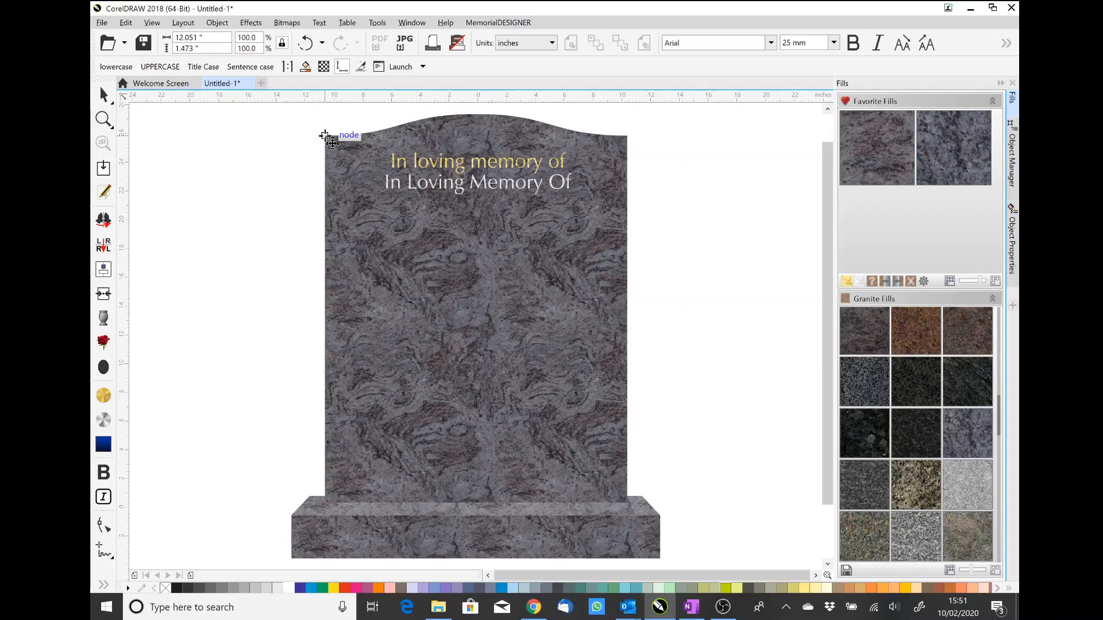
pyautogui.moveTo(324, 137); pyautogui.dragTo(628, 138)
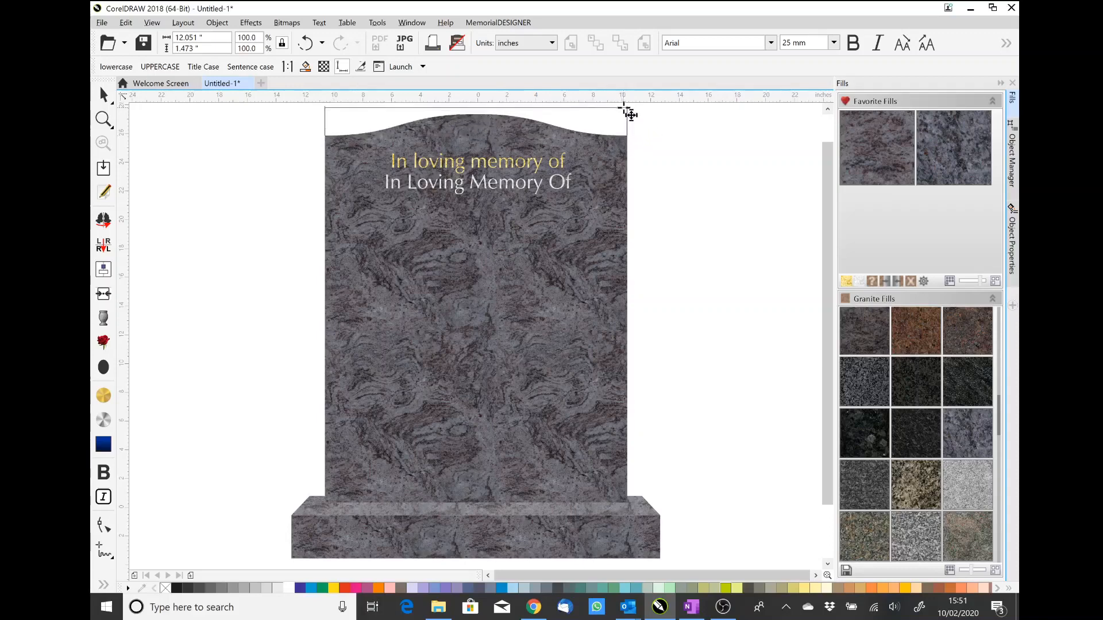
pyautogui.click(630, 114)
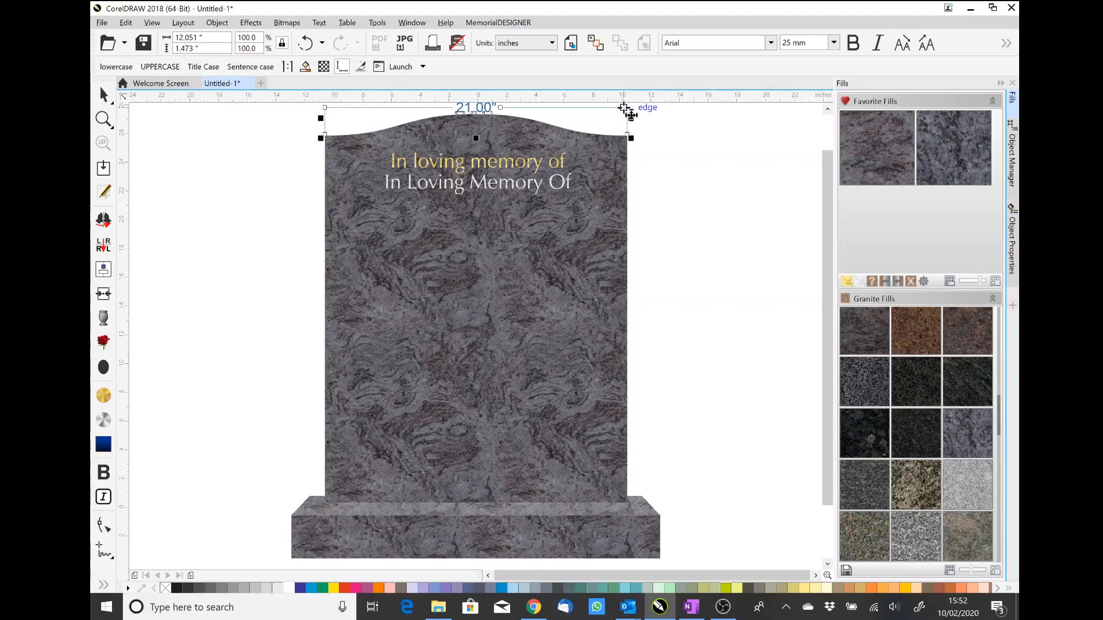
pyautogui.press('space')
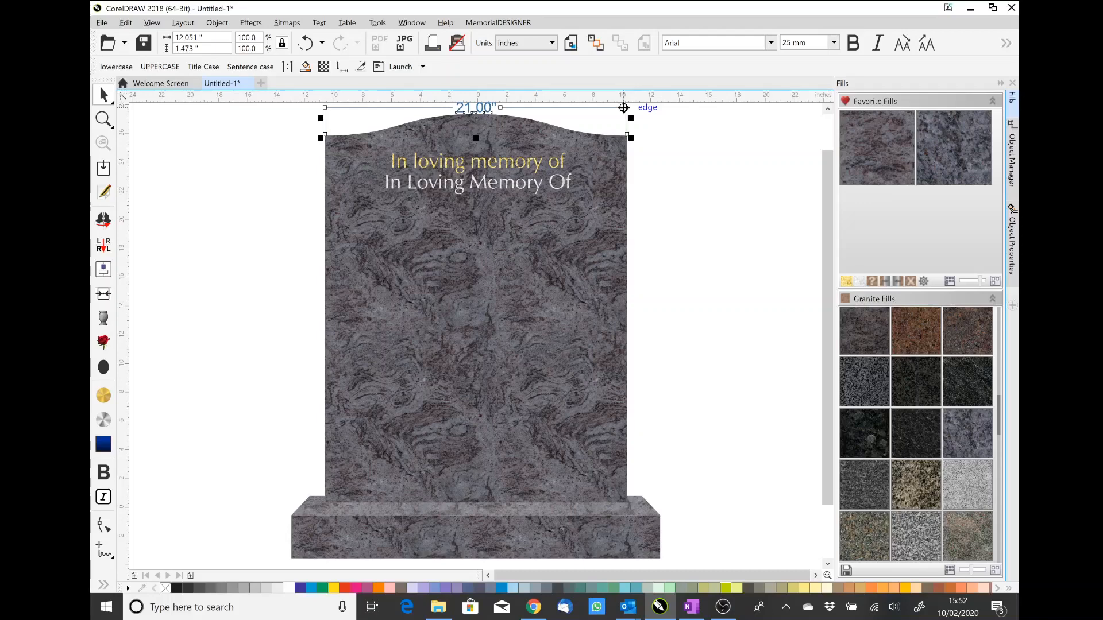
pyautogui.click(626, 114)
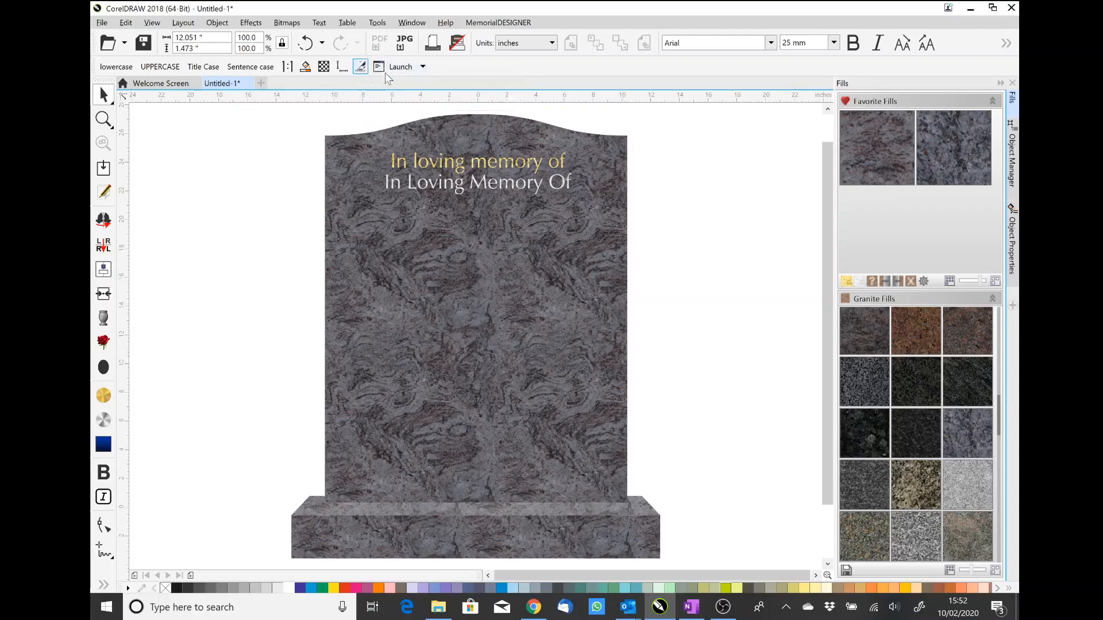
pyautogui.click(425, 67)
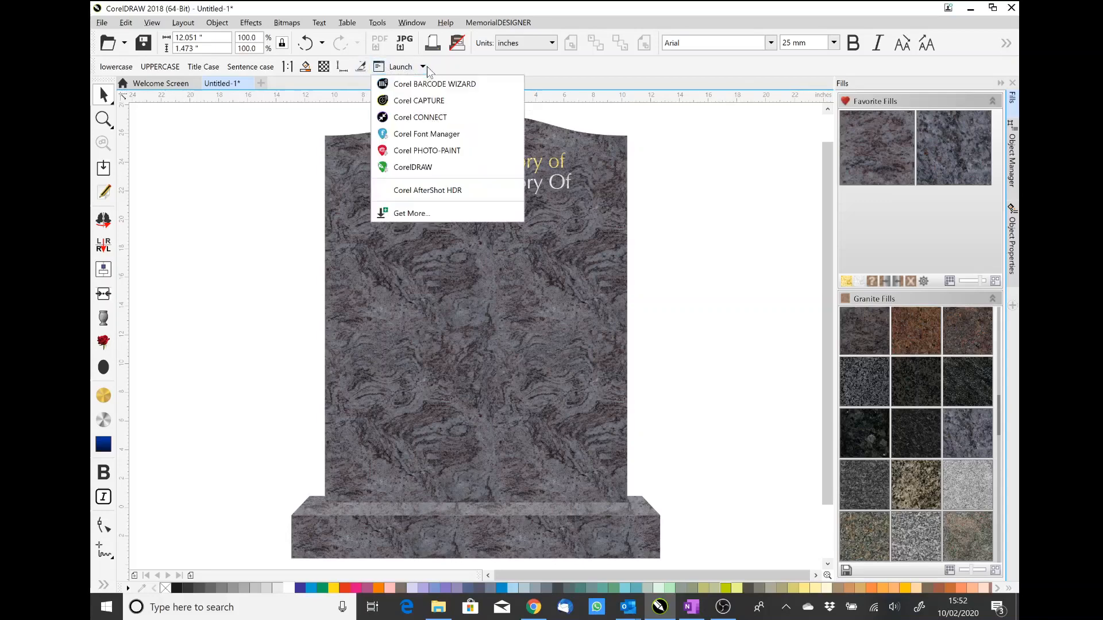
pyautogui.click(290, 139)
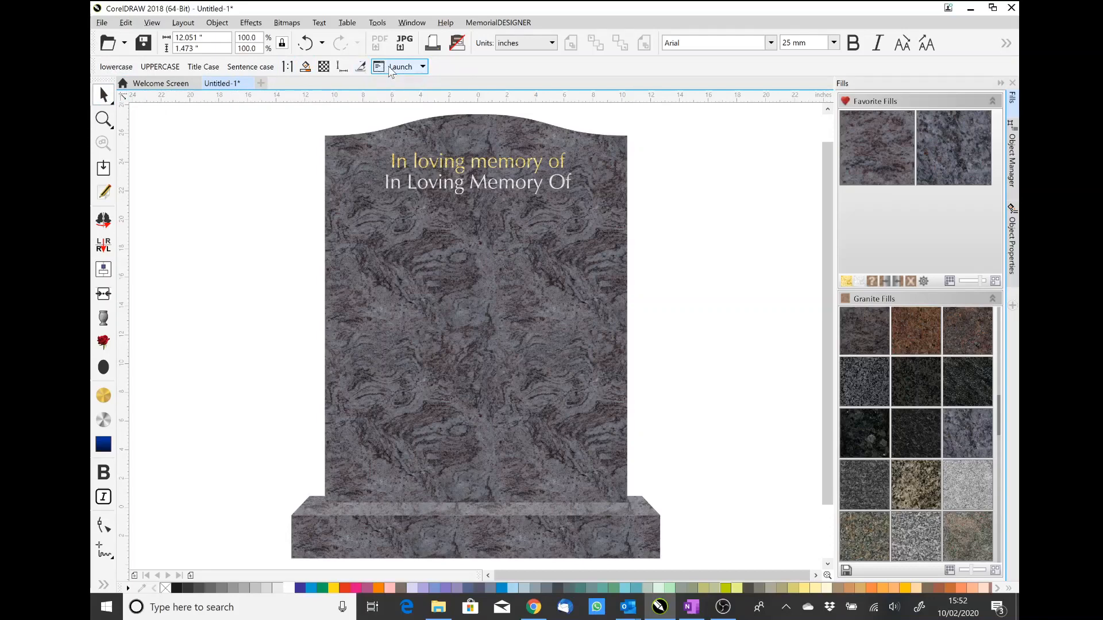
pyautogui.moveTo(389, 67); pyautogui.dragTo(367, 116)
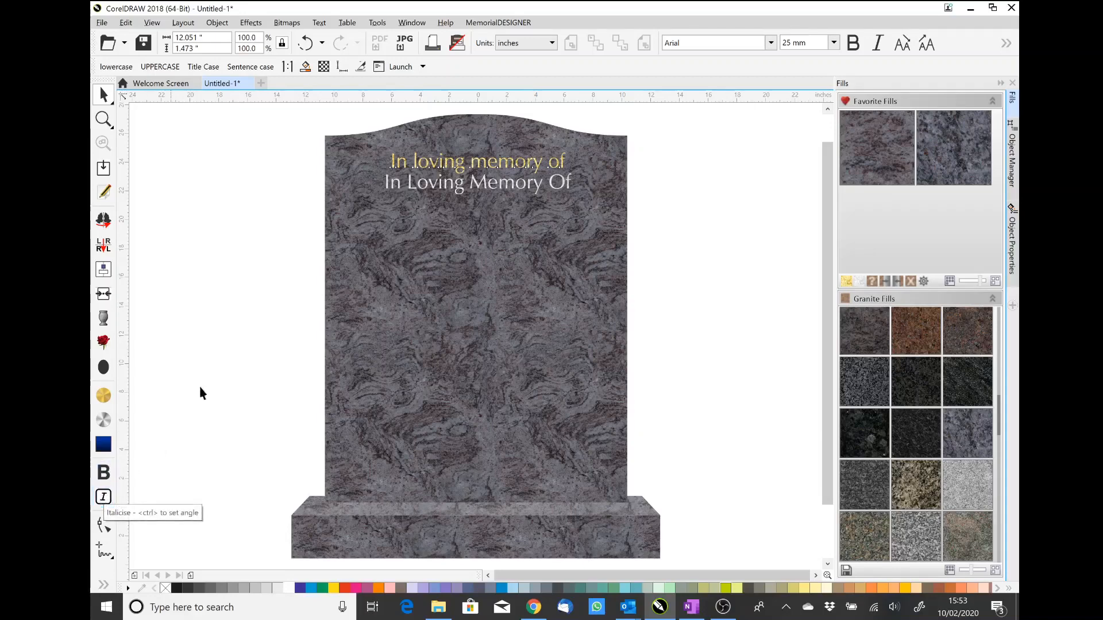
# Convert the white "In Loving Memory Of" line to uppercase and italicise it with the Italicise angle set to 5.
pyautogui.click(411, 184)
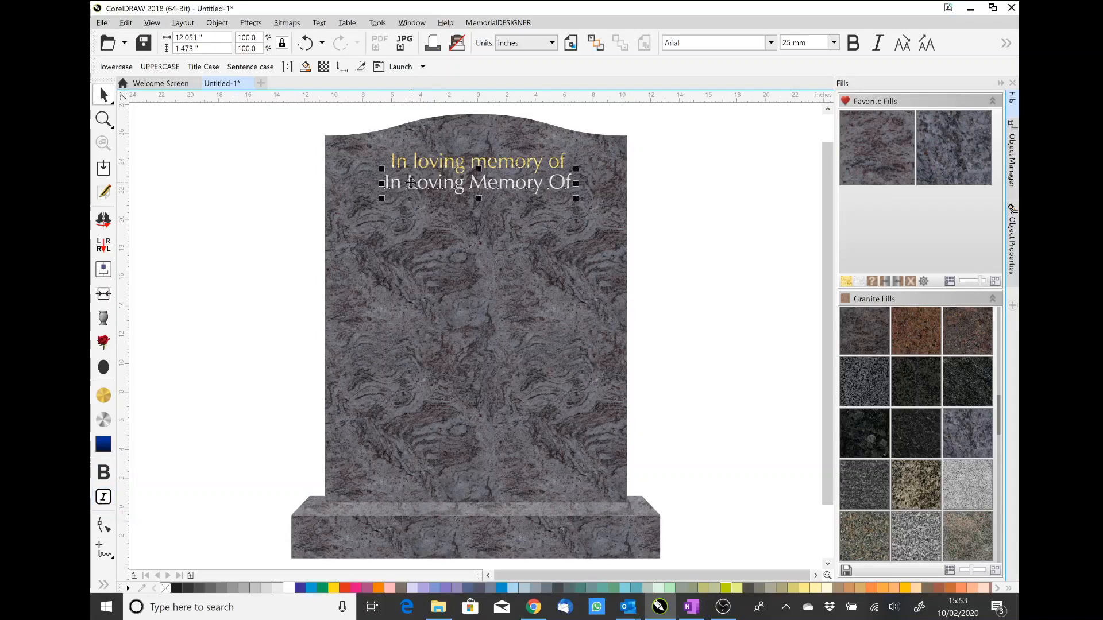
pyautogui.click(162, 71)
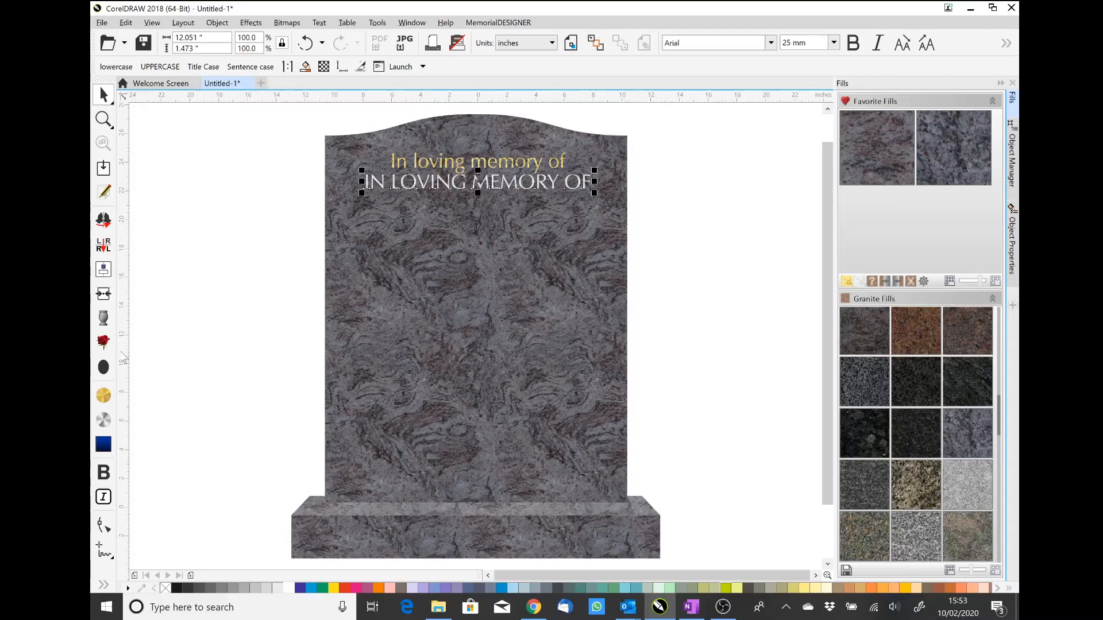
pyautogui.click(104, 497)
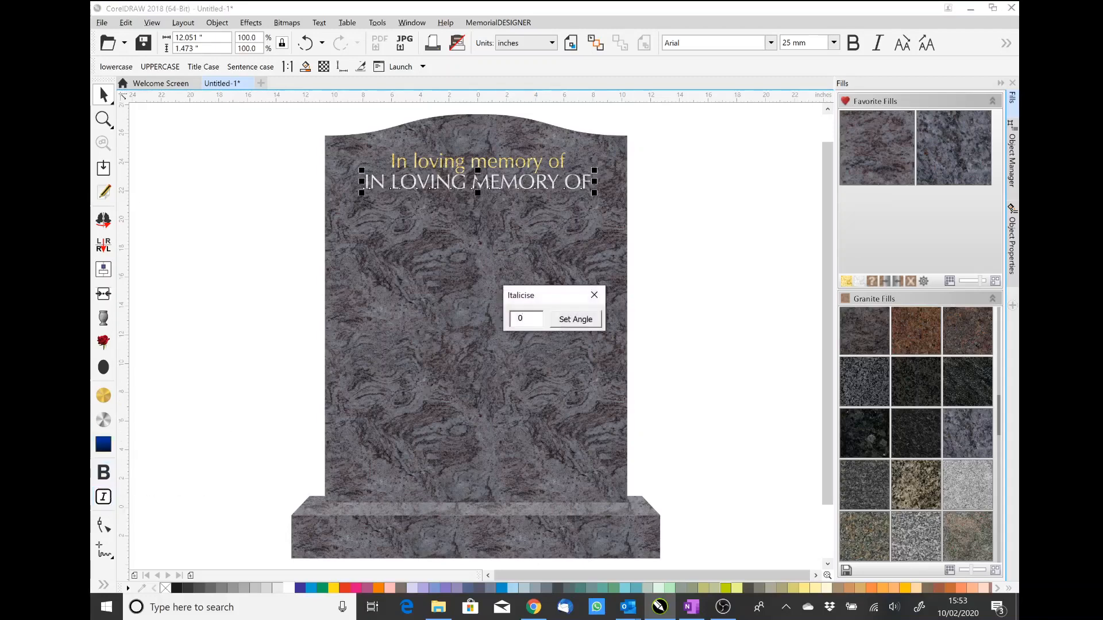
pyautogui.press('BackSpace')
pyautogui.write('5')
pyautogui.click(573, 323)
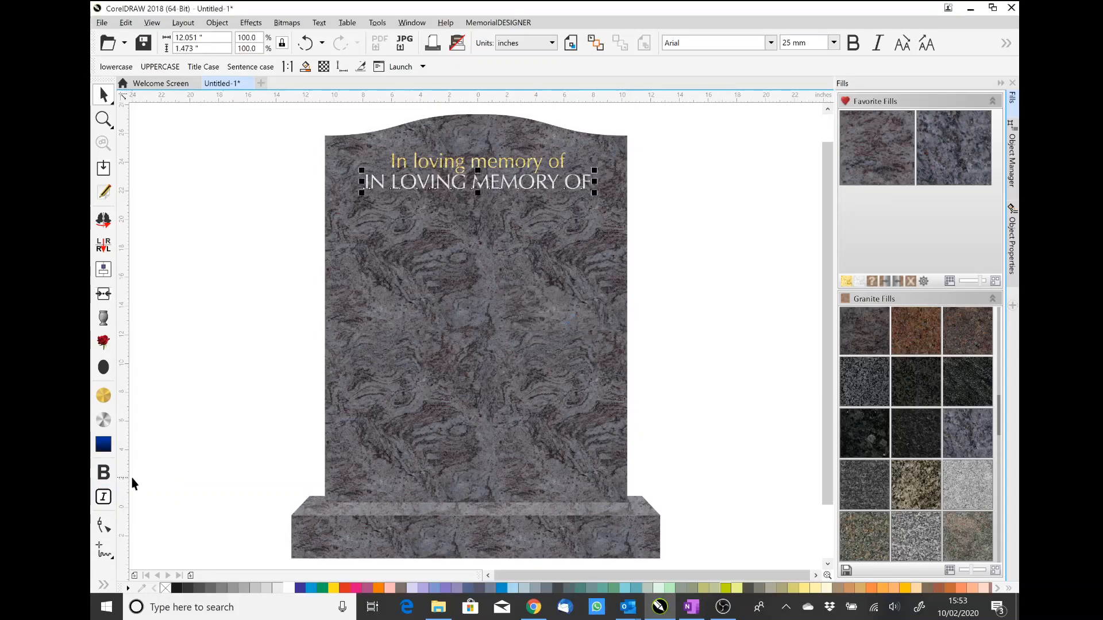
pyautogui.click(104, 499)
# Set the Italicise angle to 0, apply it to the white uppercase line, and deselect the text.
pyautogui.click(104, 496)
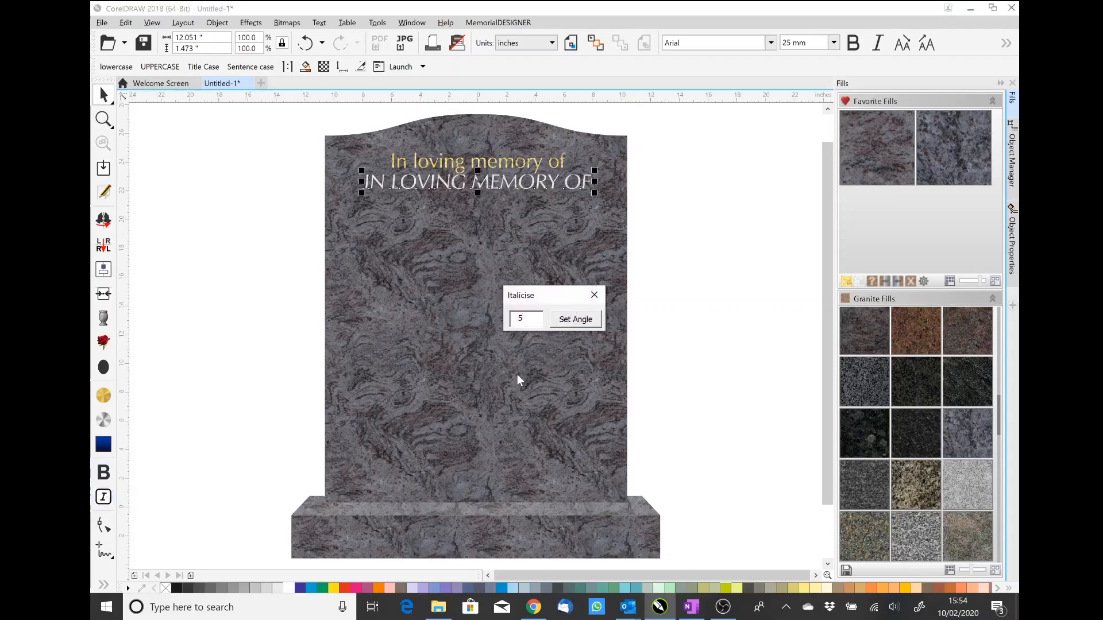
pyautogui.write('0')
pyautogui.click(575, 322)
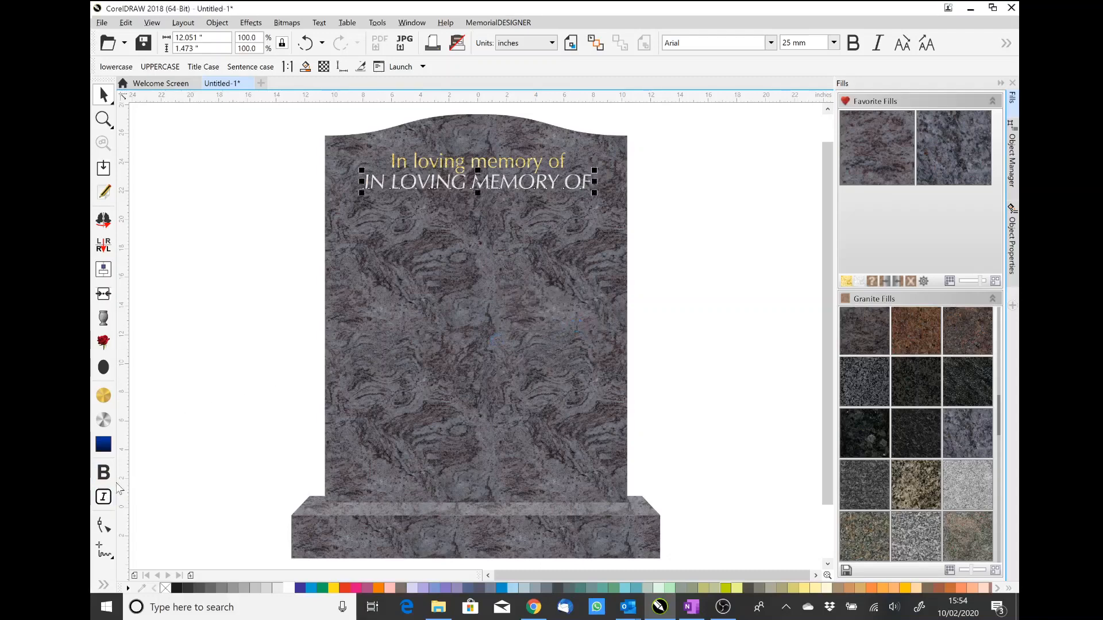
pyautogui.click(106, 498)
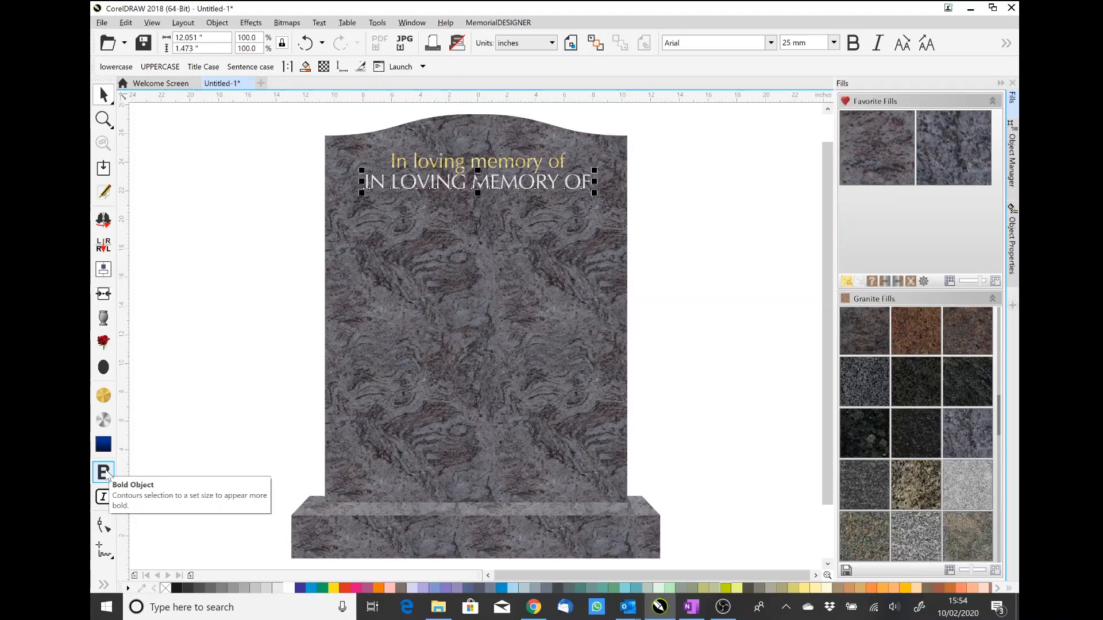
pyautogui.click(183, 353)
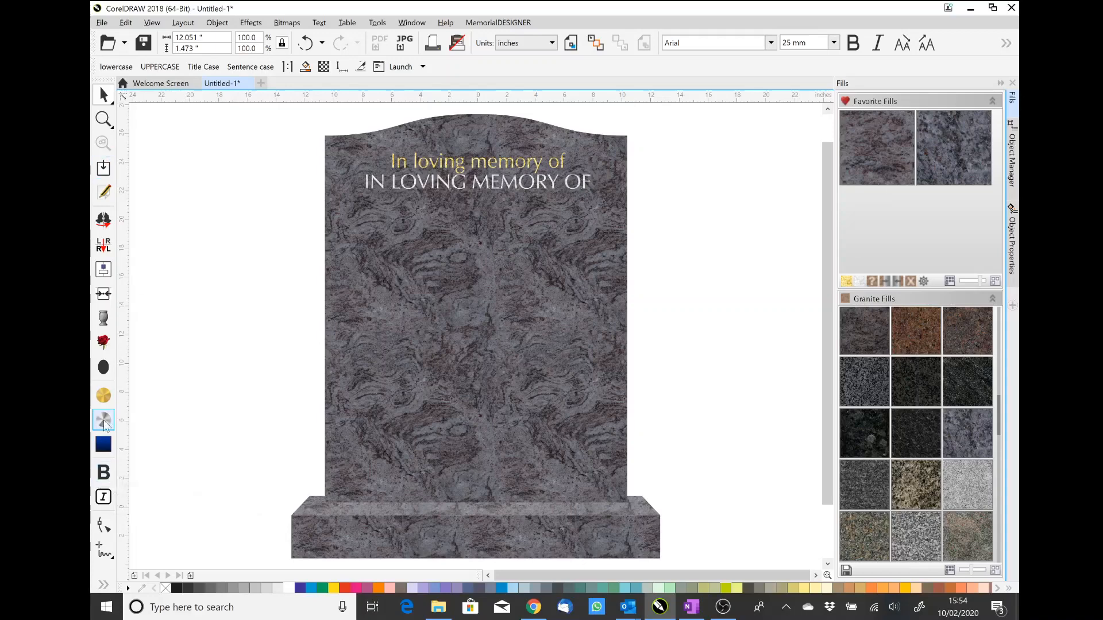
# Open both inscription lines in the Text Editor with full options shown, and apply a word spacing of 150 to the second line.
pyautogui.click(106, 194)
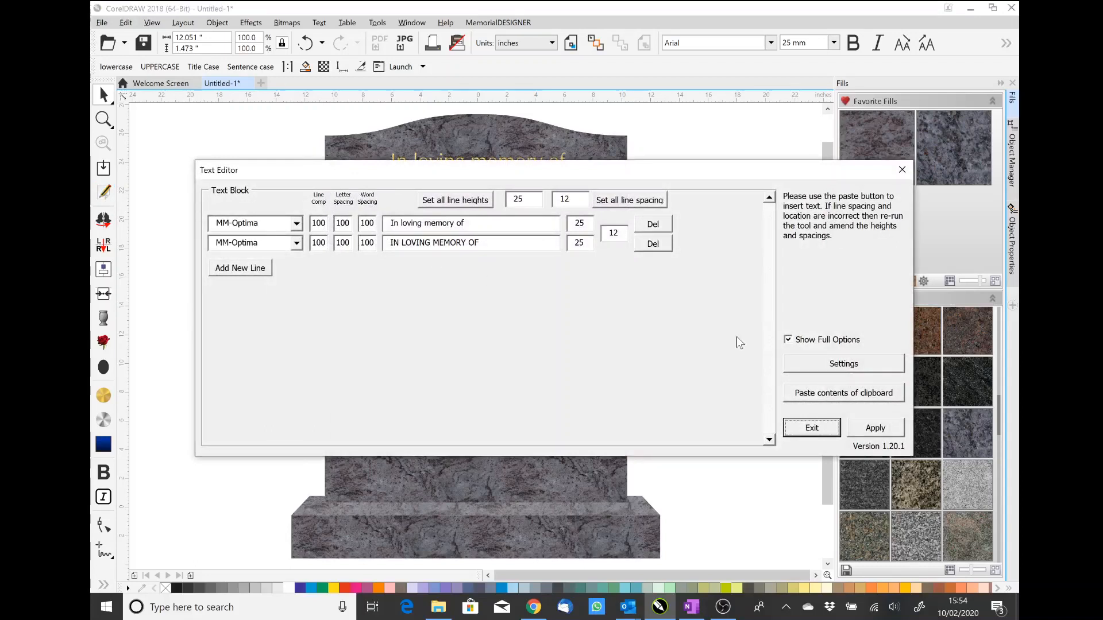
pyautogui.click(788, 340)
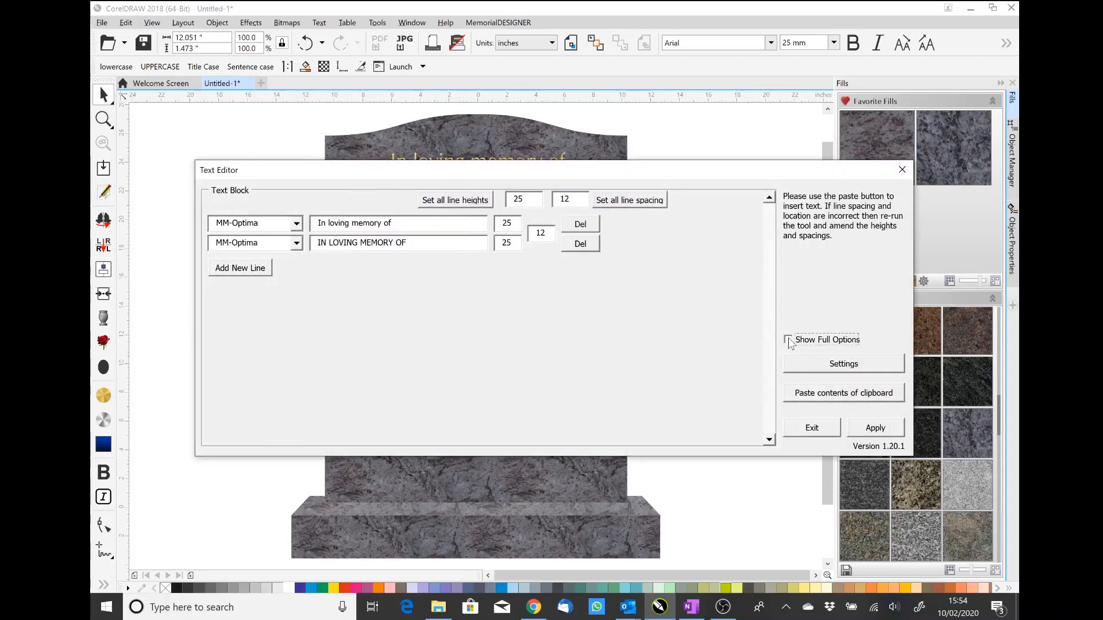
pyautogui.click(788, 340)
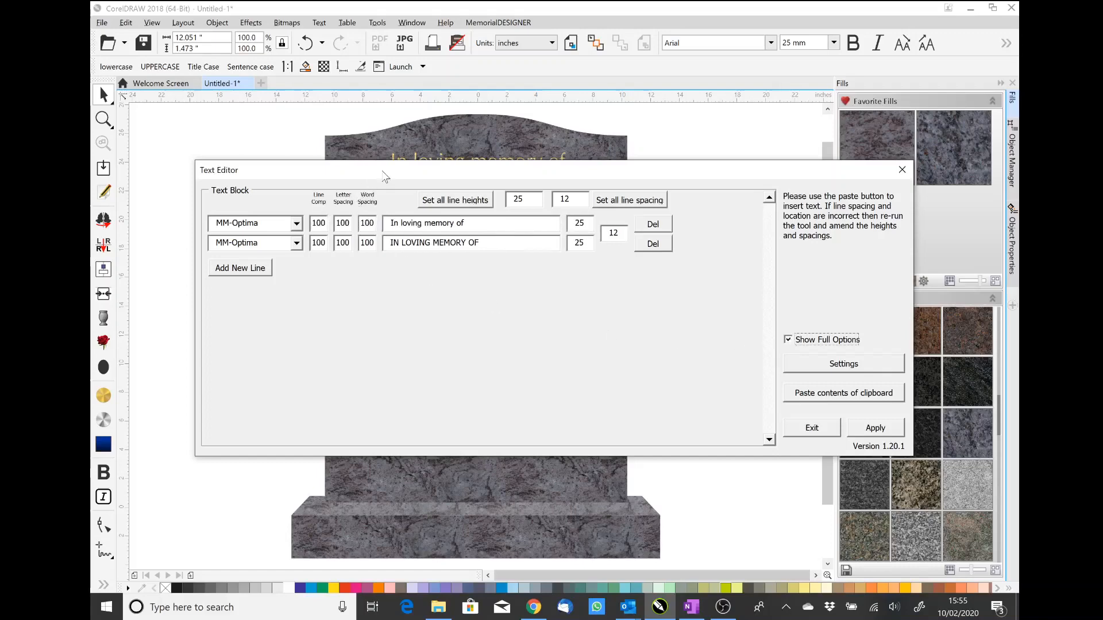
pyautogui.moveTo(381, 171); pyautogui.dragTo(364, 250)
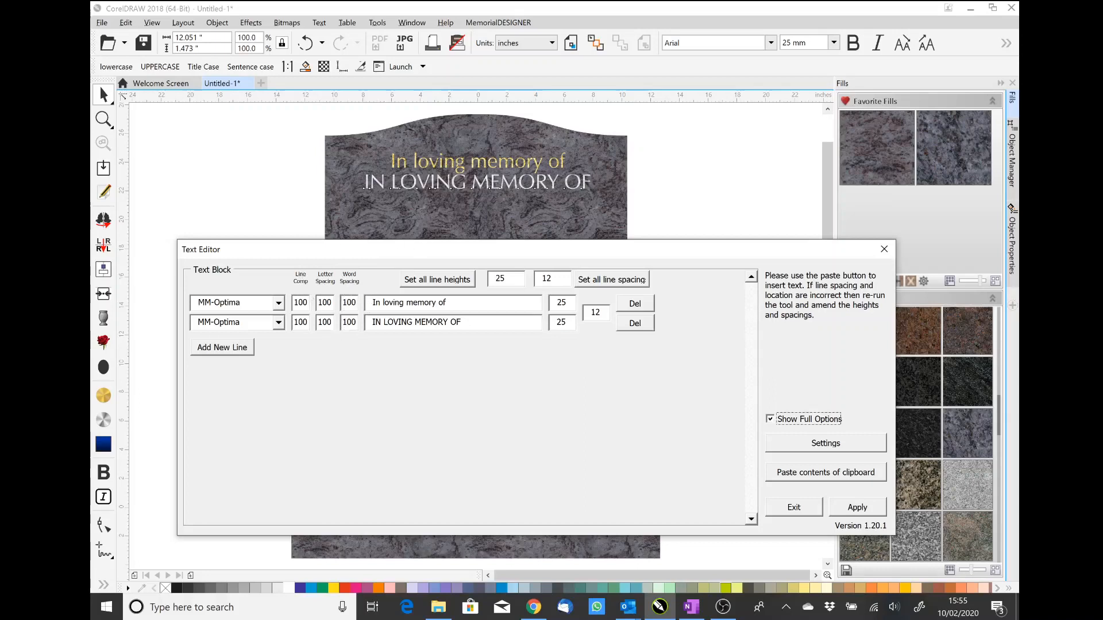
pyautogui.click(347, 322)
pyautogui.click(857, 509)
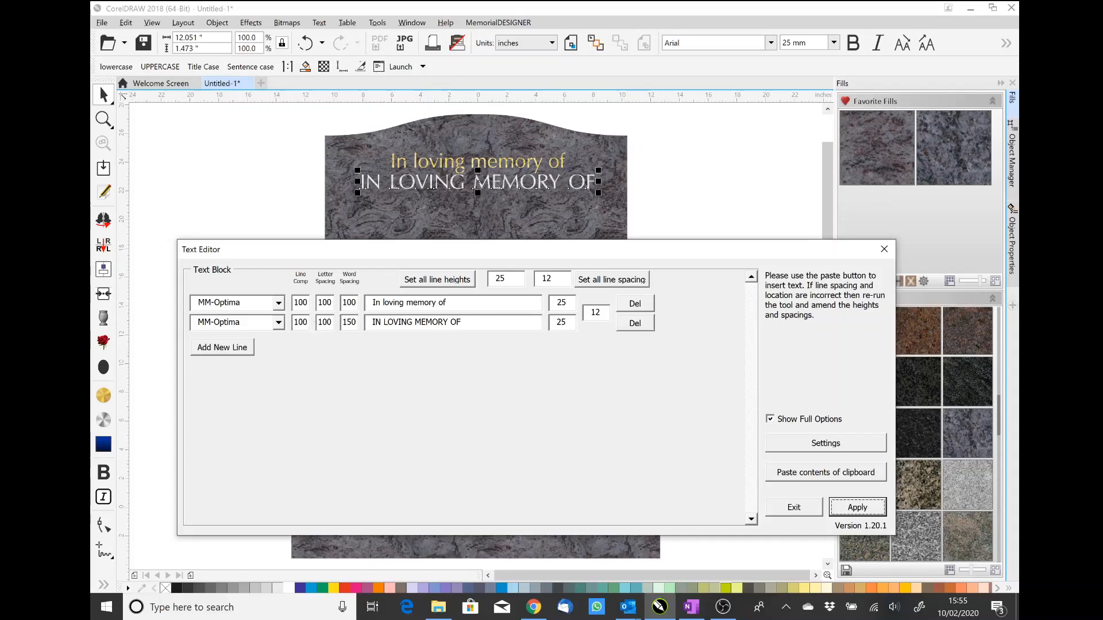
# Set the second line's word spacing to 100 and its letter spacing to 90, and apply the changes.
pyautogui.click(349, 322)
pyautogui.press('BackSpace')
pyautogui.write('0')
pyautogui.press('BackSpace')
pyautogui.press('BackSpace')
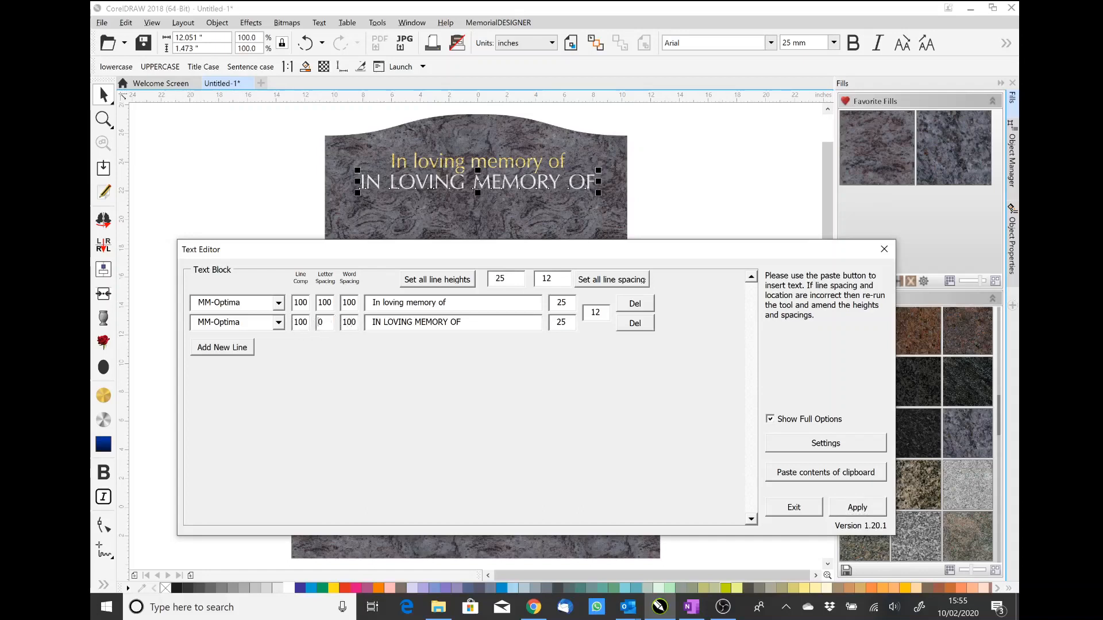
pyautogui.write('9')
pyautogui.click(864, 507)
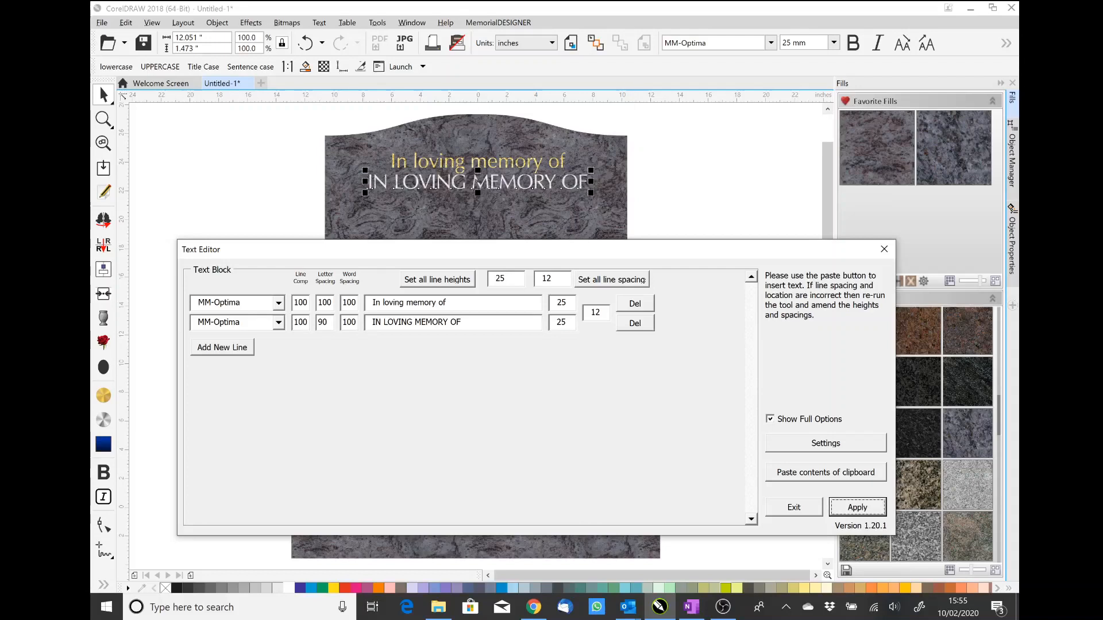
# Set the second line's letter spacing to 100, apply it, and exit the Text Editor.
pyautogui.click(323, 323)
pyautogui.press('BackSpace')
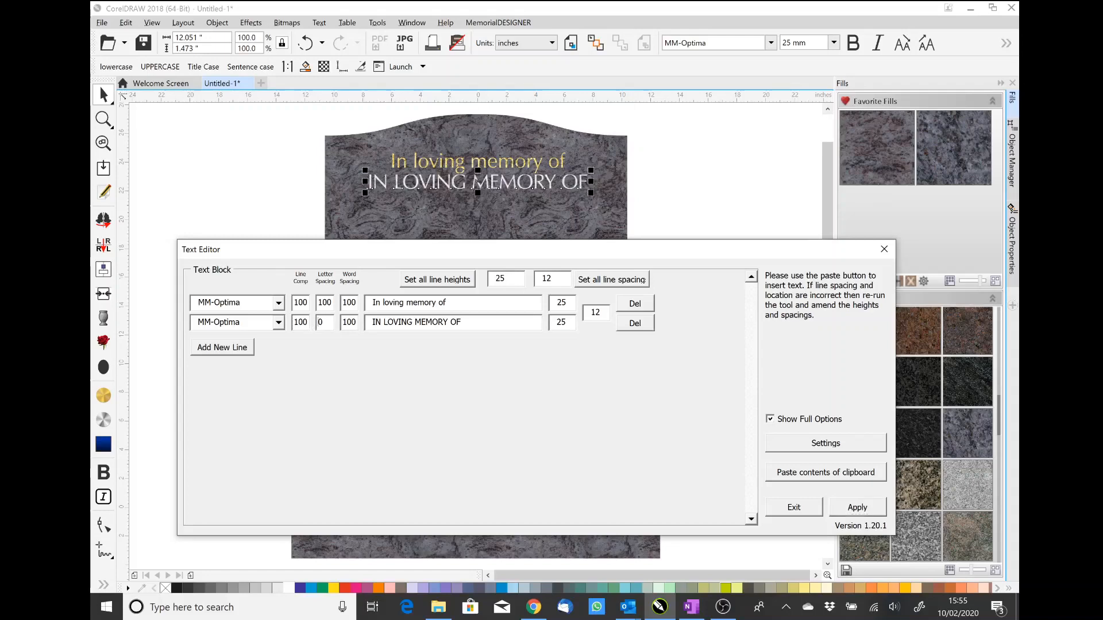
pyautogui.write('0')
pyautogui.write('1')
pyautogui.click(861, 509)
pyautogui.click(793, 507)
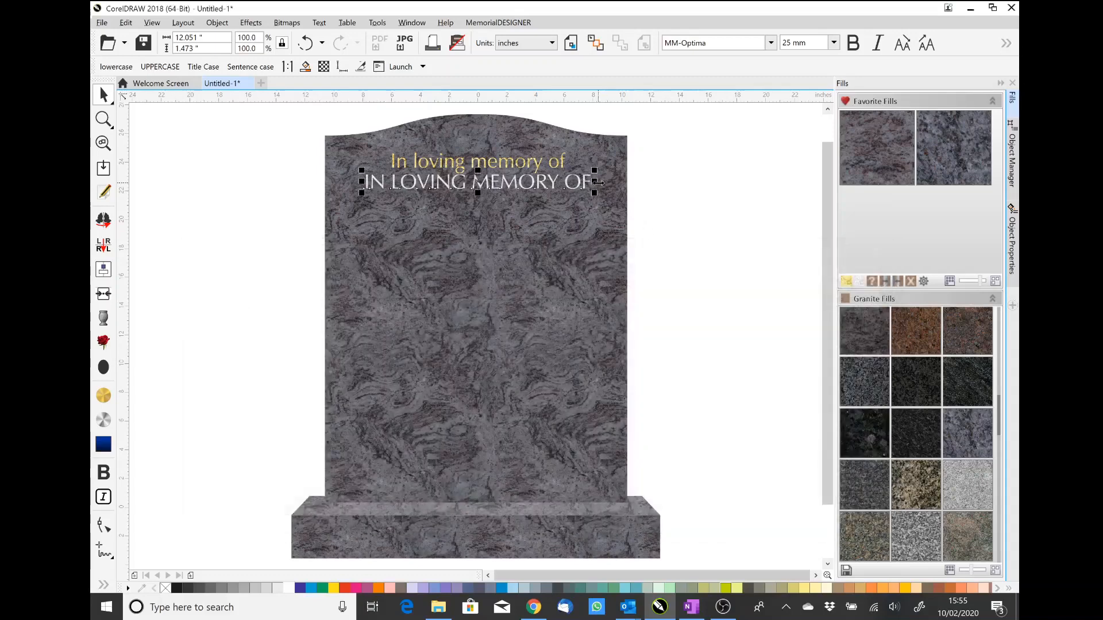
# Squeeze the white uppercase line to about 95% of its width, and apply a line compression of 70 to it in the Text Editor.
pyautogui.moveTo(598, 182); pyautogui.dragTo(587, 182)
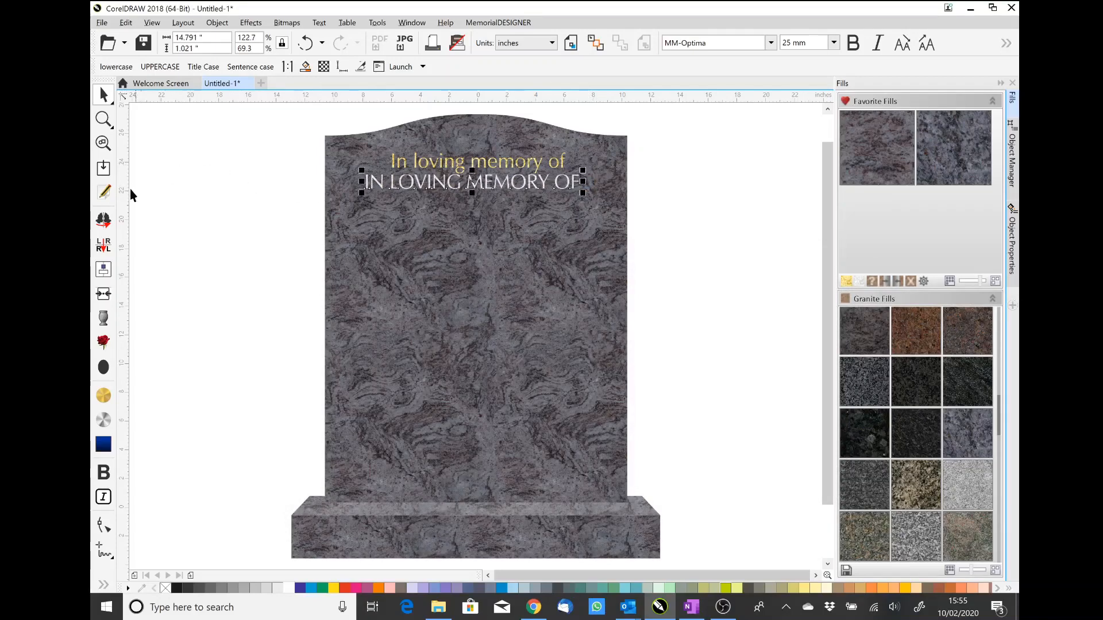
pyautogui.click(104, 193)
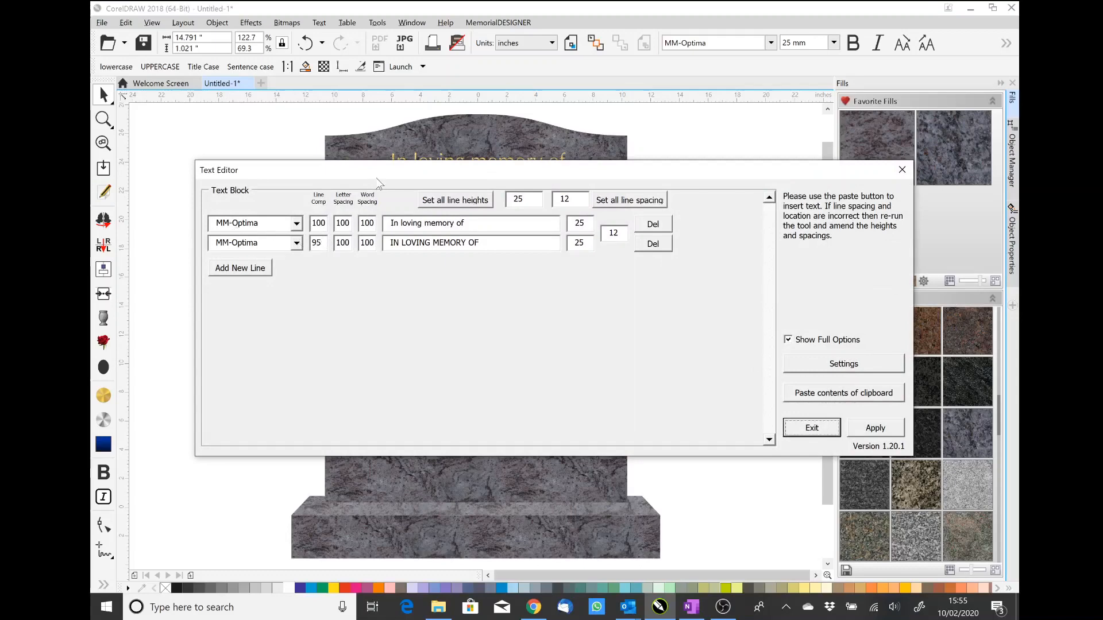
pyautogui.moveTo(377, 178); pyautogui.dragTo(367, 252)
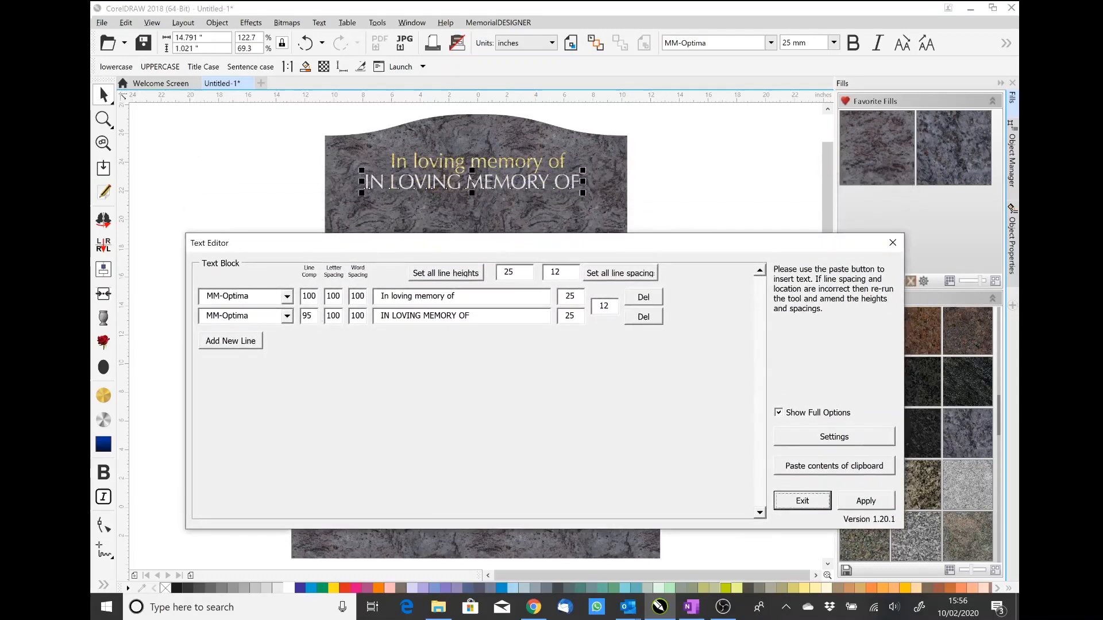
pyautogui.click(307, 315)
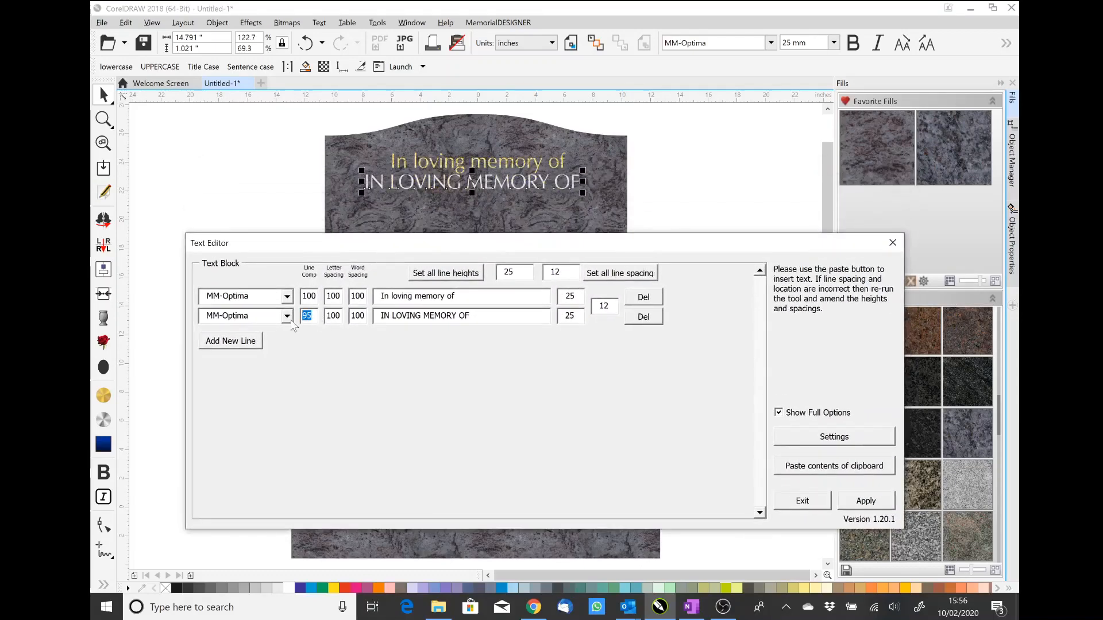
pyautogui.write('70')
pyautogui.click(885, 501)
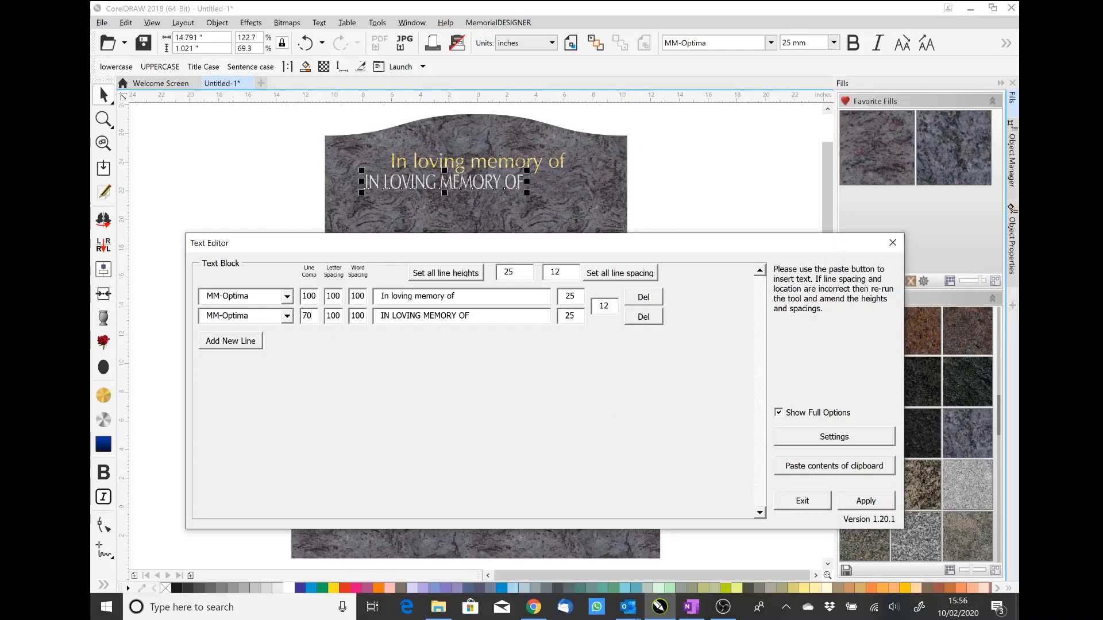
# Set the second line's compression to 100 in the Text Editor and apply it.
pyautogui.doubleClick(308, 316)
pyautogui.write('100')
pyautogui.click(863, 500)
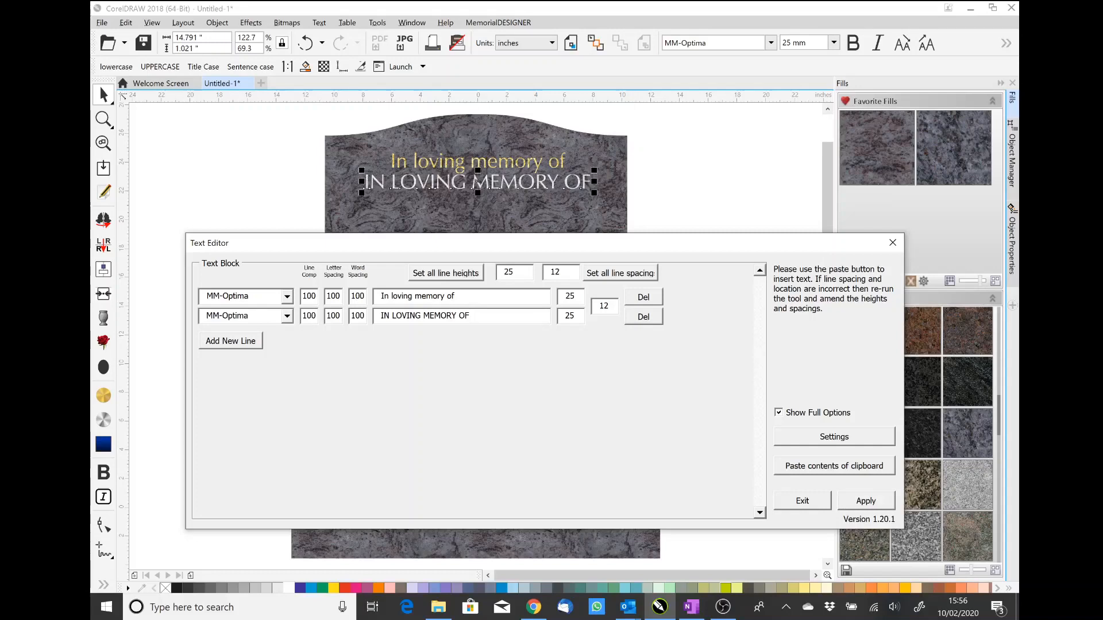
# Add two lines below the uppercase line, one with the deceased's name in capitals and one with the birth date.
pyautogui.press('Return')
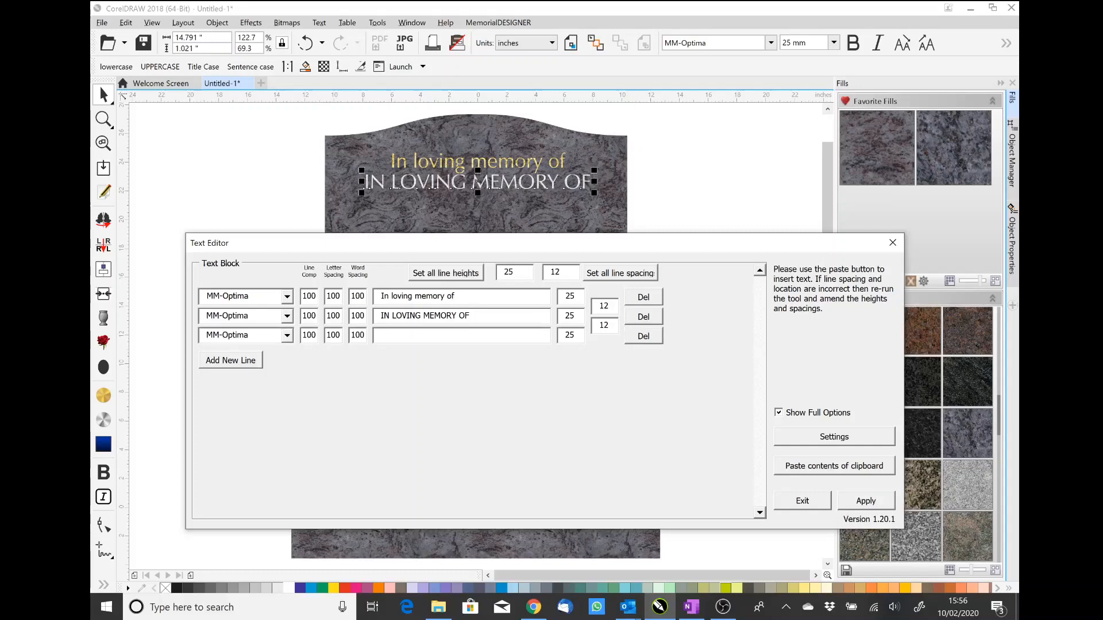
pyautogui.write('BILL BLOGGS')
pyautogui.press('Return')
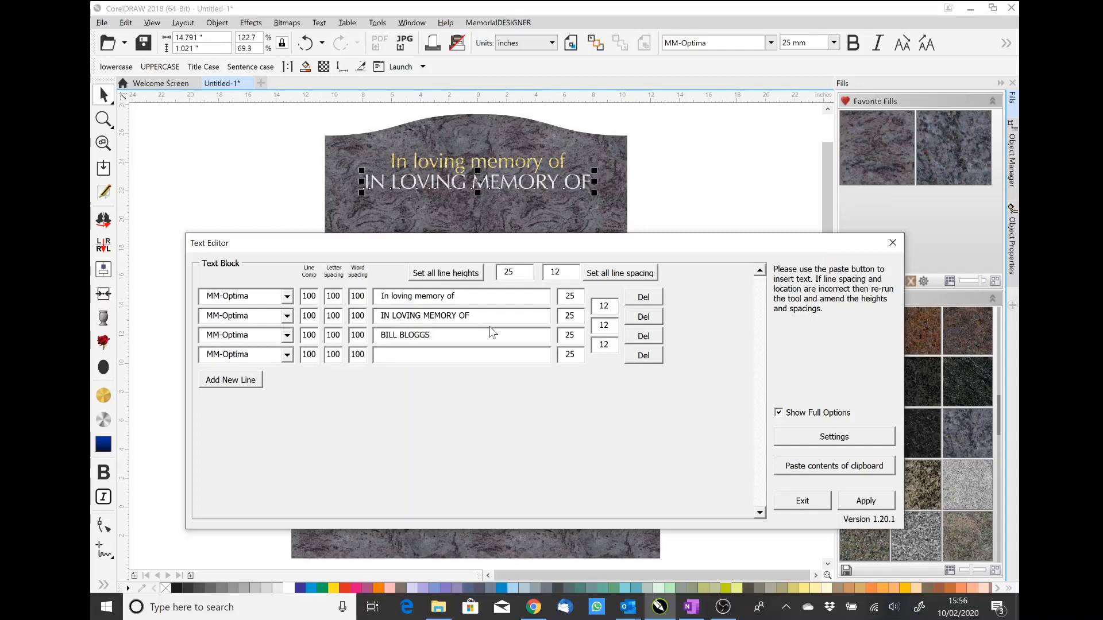
pyautogui.write('Born 12th feb')
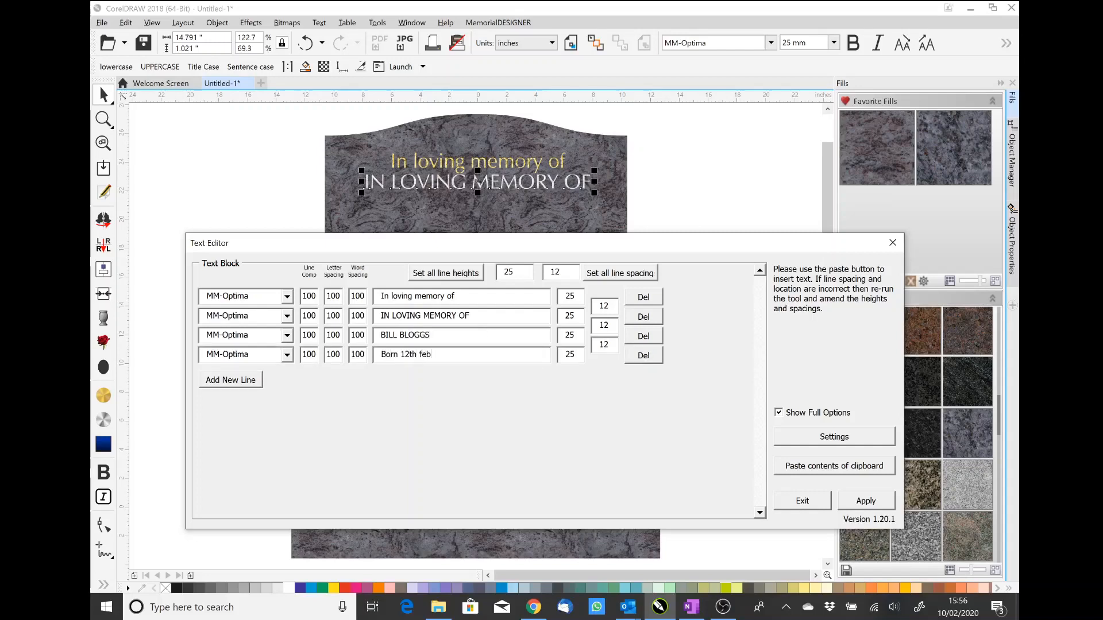
pyautogui.press('BackSpace')
pyautogui.press('BackSpace')
pyautogui.press('BackSpace')
pyautogui.write('Feb')
# Split the first inscription line into "In", "loving" and "memory of", apply the changes, and move the Text Editor clear of the inscription.
pyautogui.press('Return')
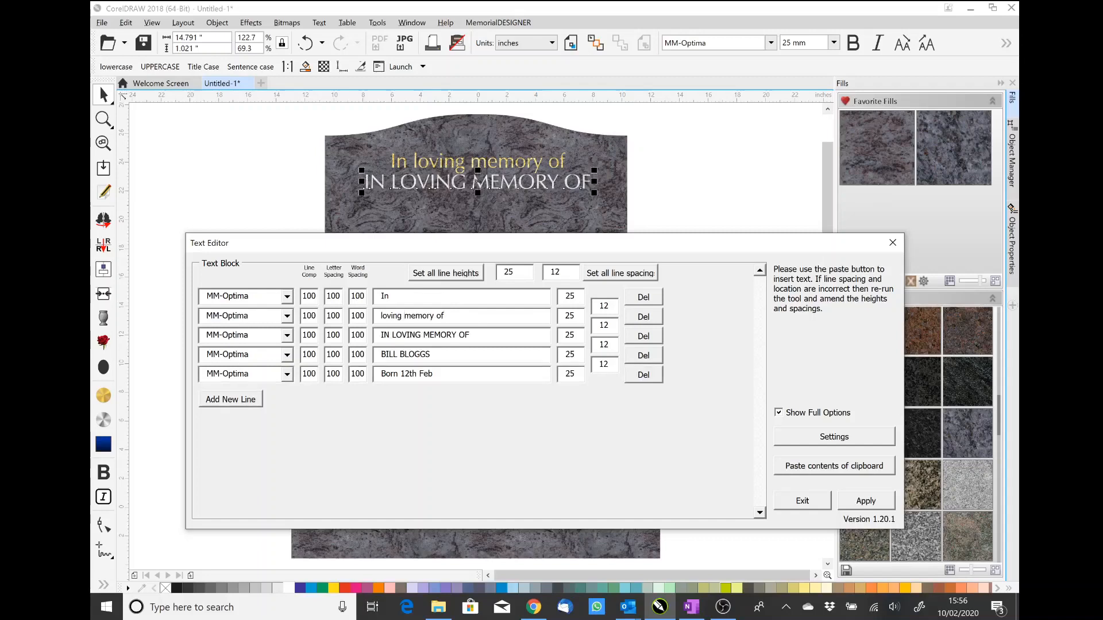
pyautogui.press('BackSpace')
pyautogui.press('Return')
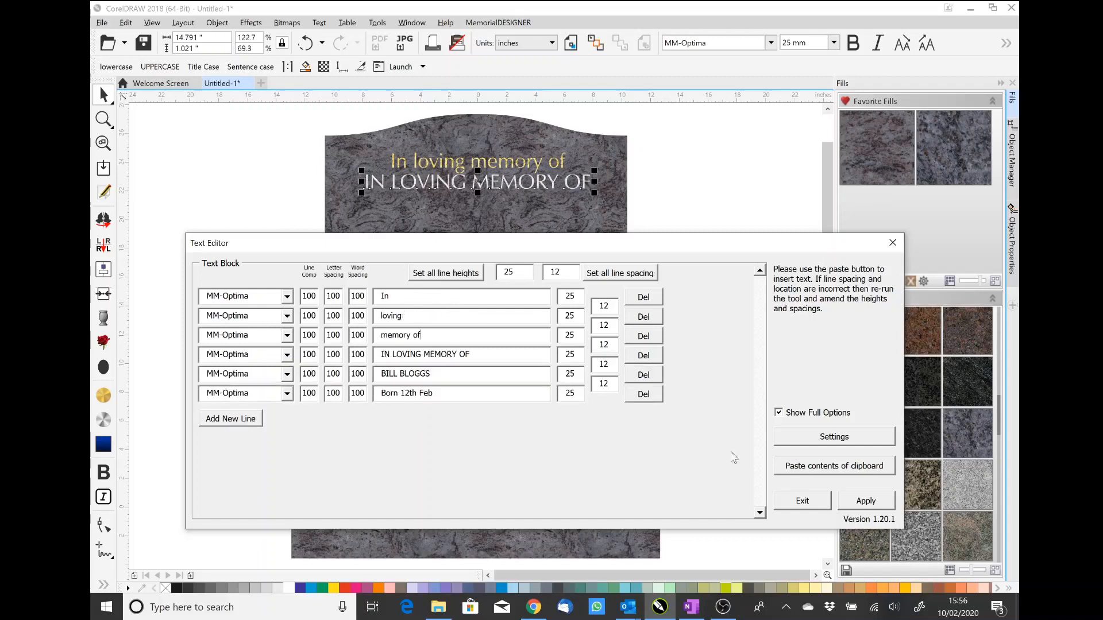
pyautogui.click(860, 501)
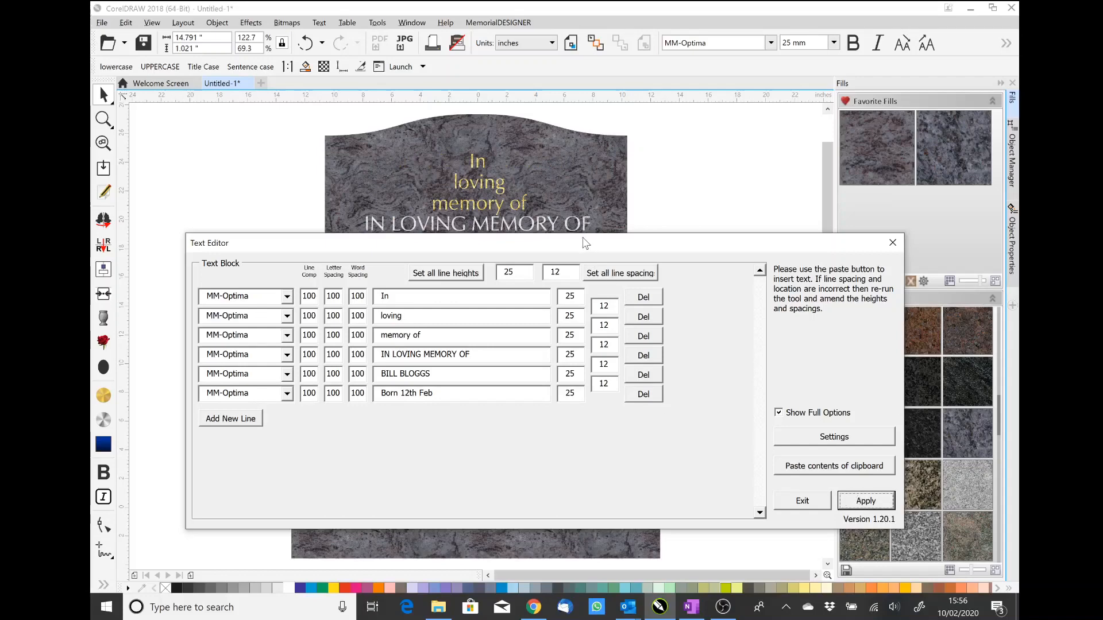
pyautogui.moveTo(571, 246); pyautogui.dragTo(566, 319)
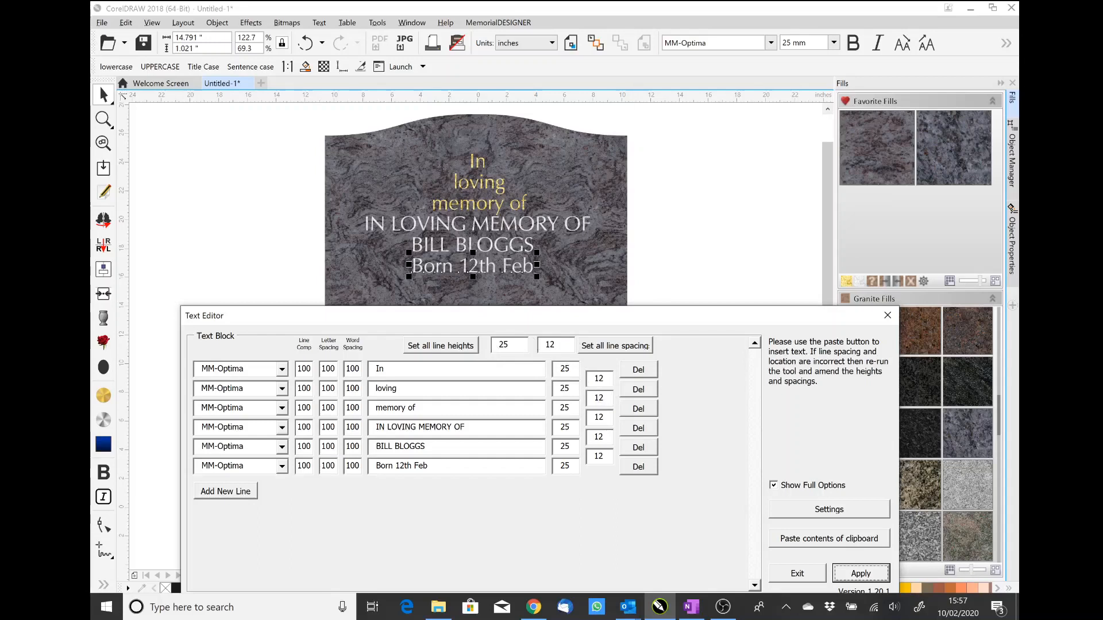
# Look through the default font choices in the Text Editor settings, cancel the settings, and exit the Text Editor.
pyautogui.moveTo(605, 379); pyautogui.dragTo(589, 383)
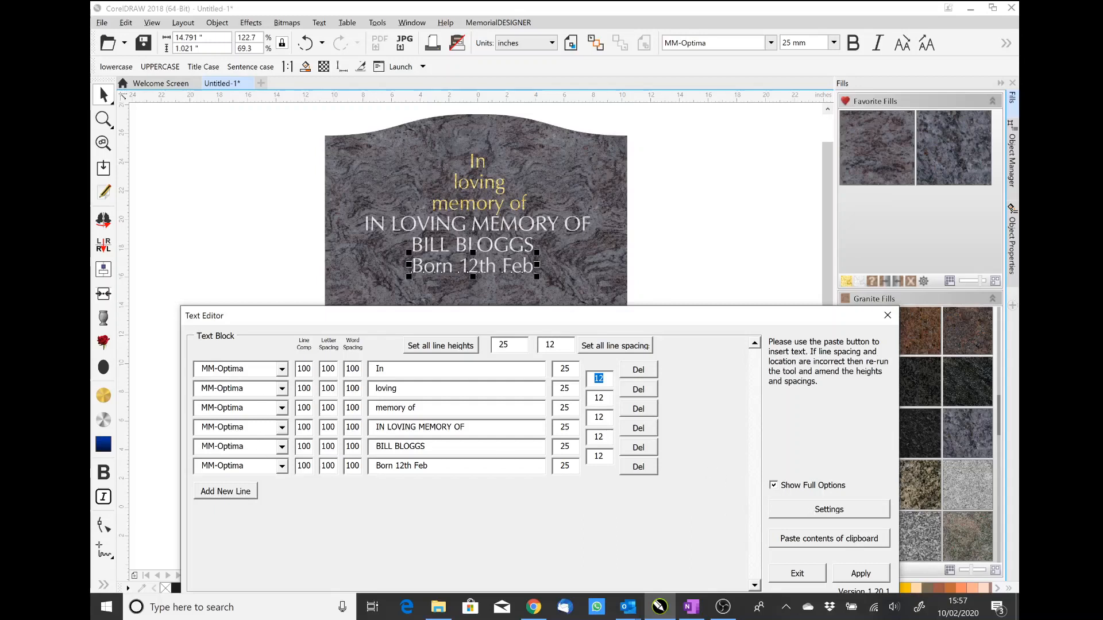
pyautogui.click(837, 516)
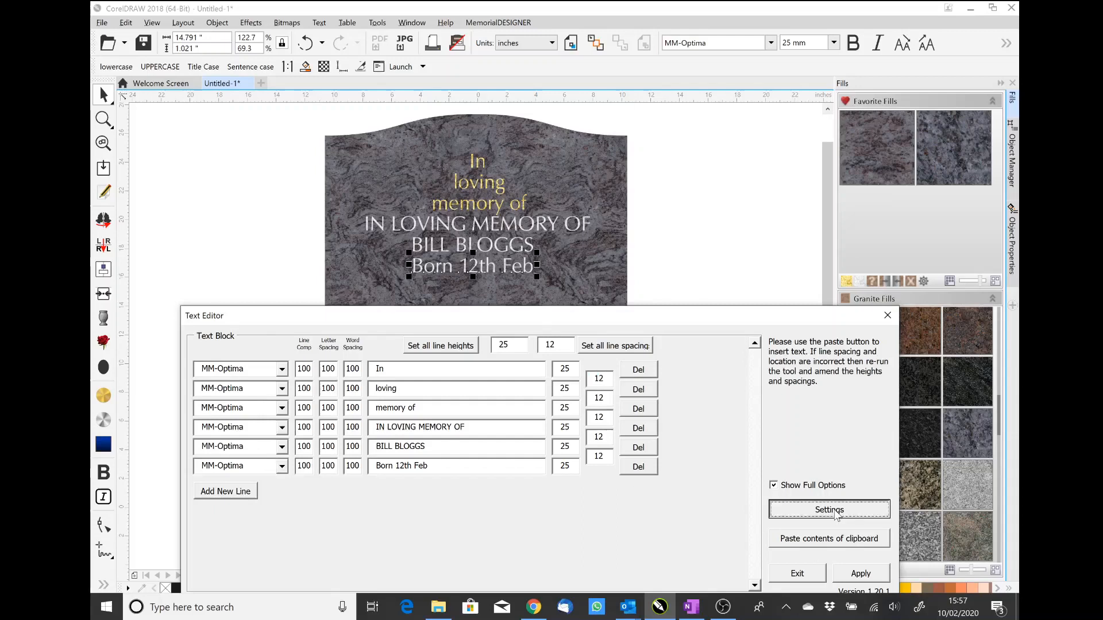
pyautogui.click(635, 253)
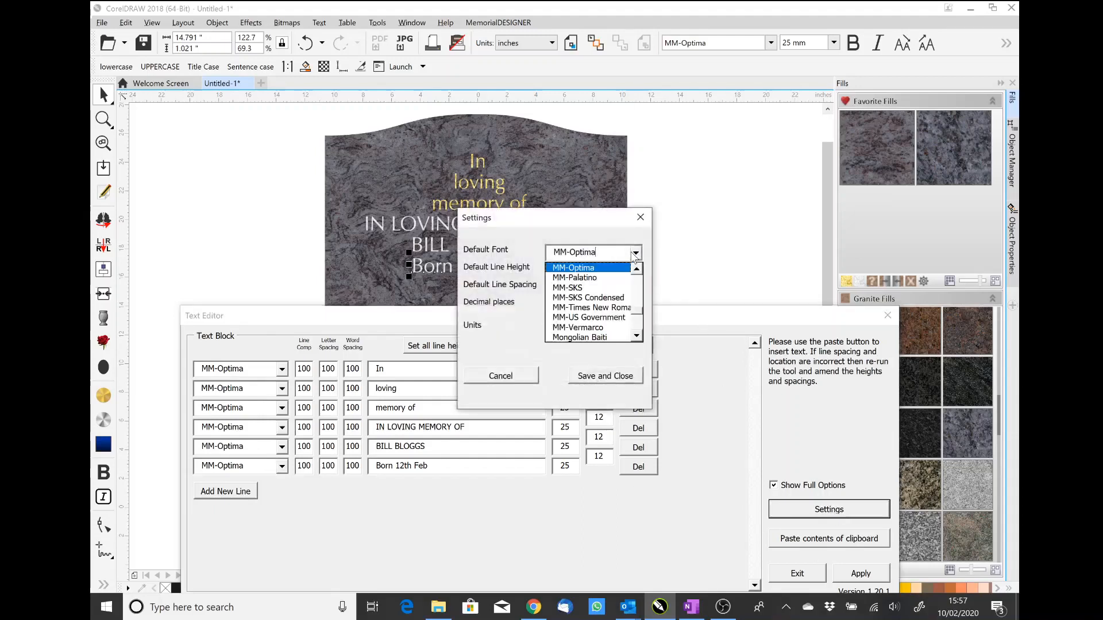
pyautogui.click(637, 291)
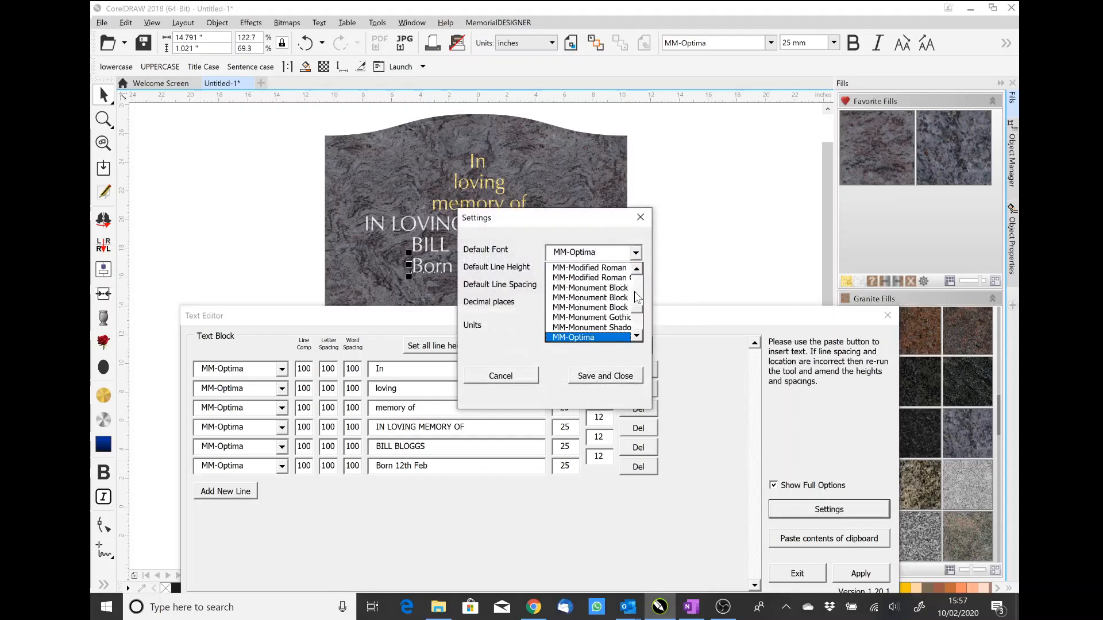
pyautogui.click(638, 294)
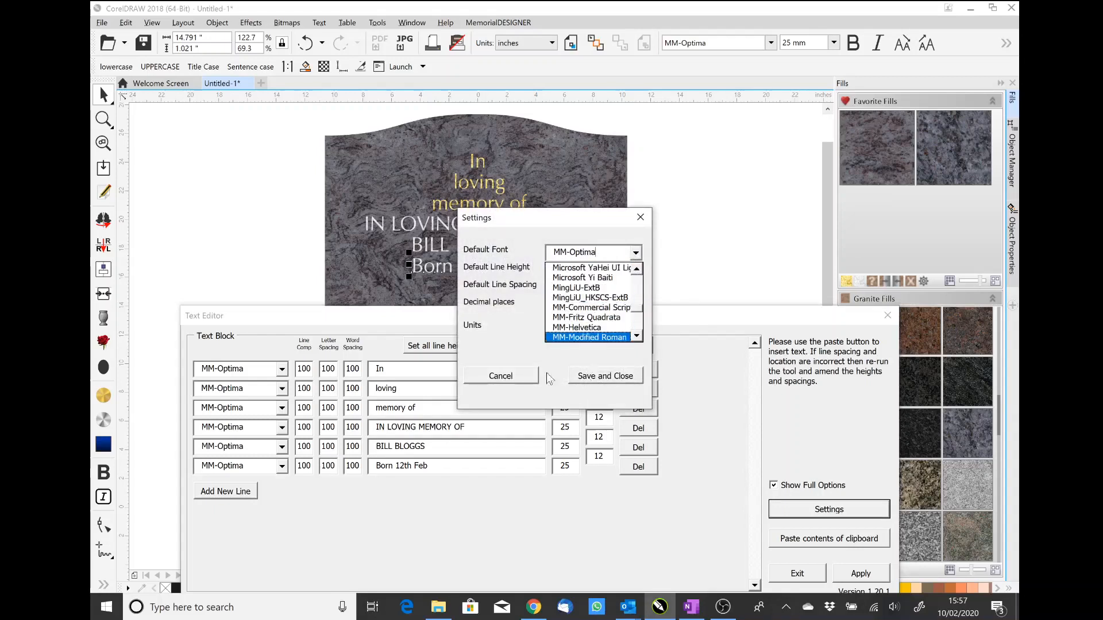
pyautogui.click(518, 379)
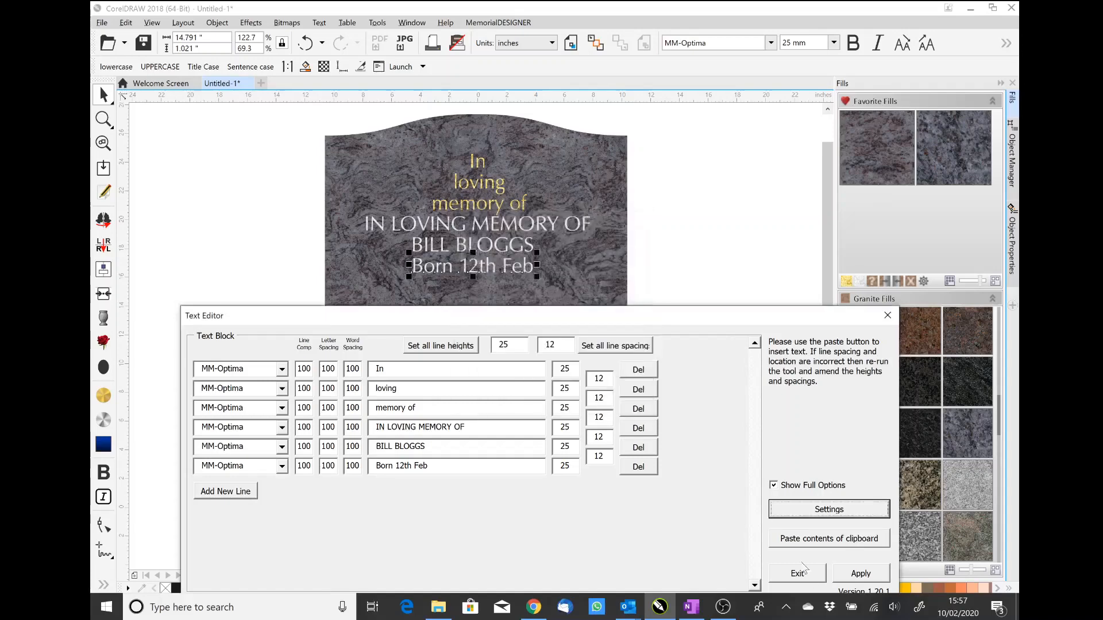
pyautogui.click(808, 574)
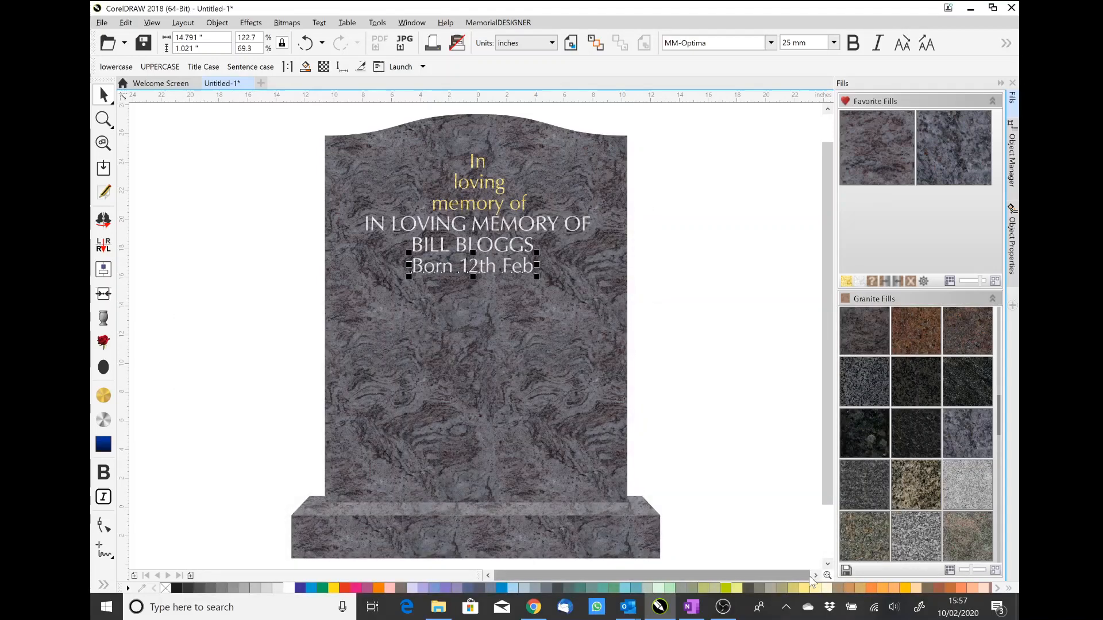
# Open the Font Configuration and save its current fonts and scaling factors.
pyautogui.keyDown('ctrl'); pyautogui.click(105, 193); pyautogui.keyUp('ctrl')
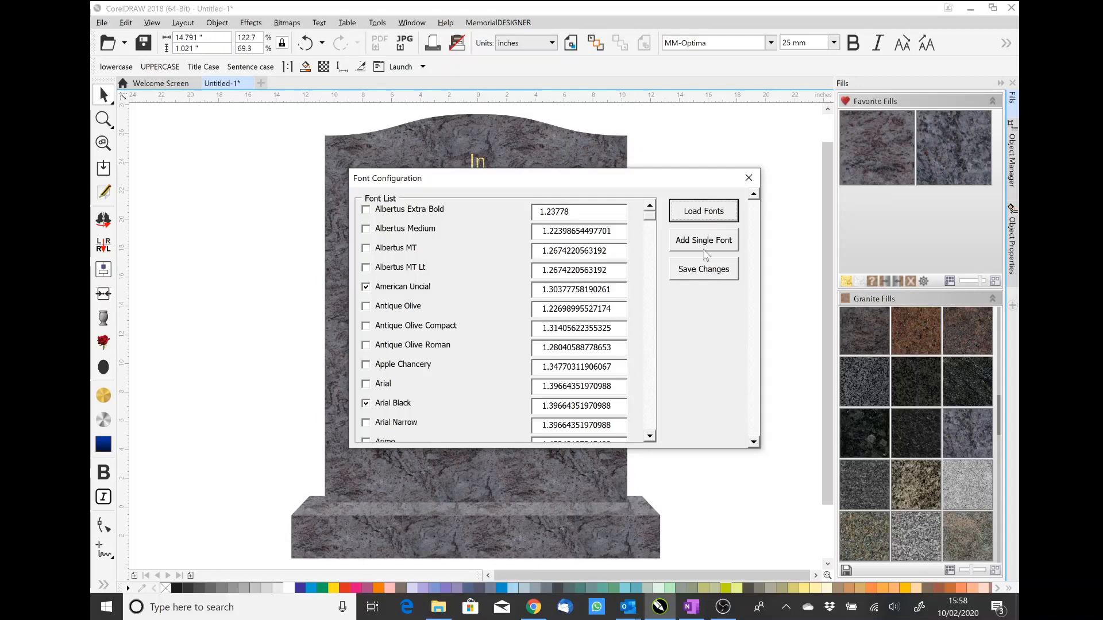
pyautogui.click(715, 272)
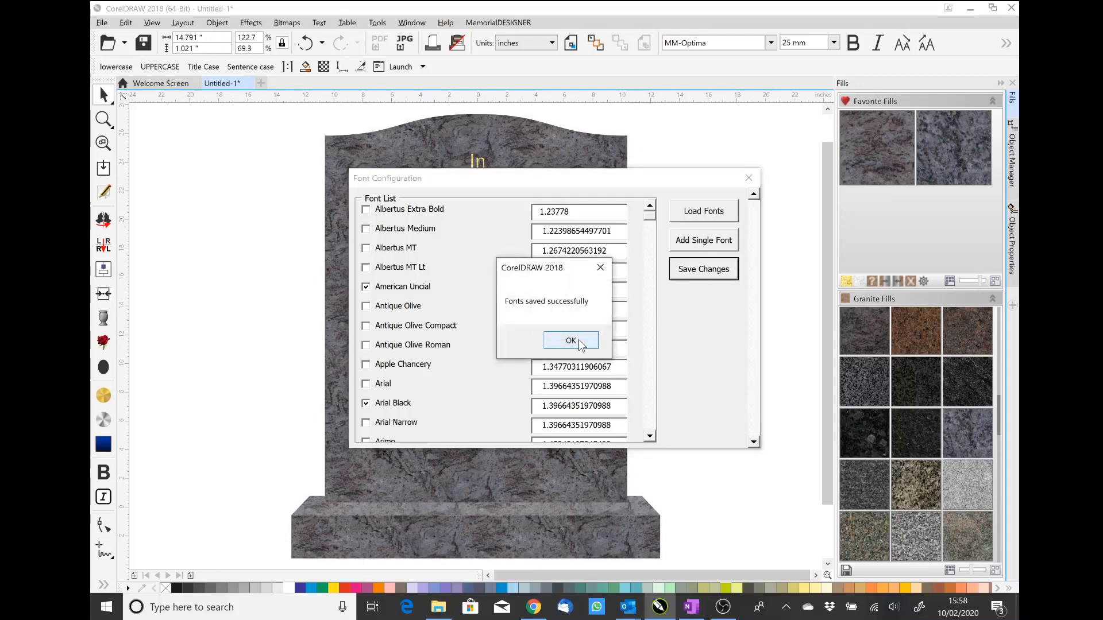
pyautogui.click(578, 340)
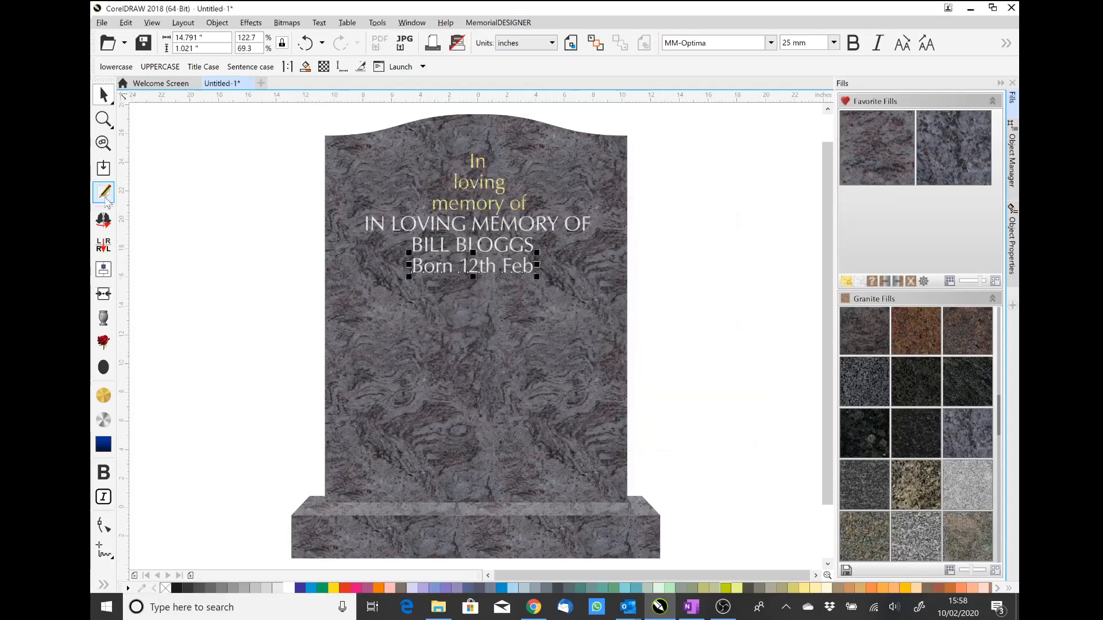
# Reload the fonts in the Font Configuration, accepting the reset of the scaling factors, and tick Antique Olive in the font list.
pyautogui.click(105, 194)
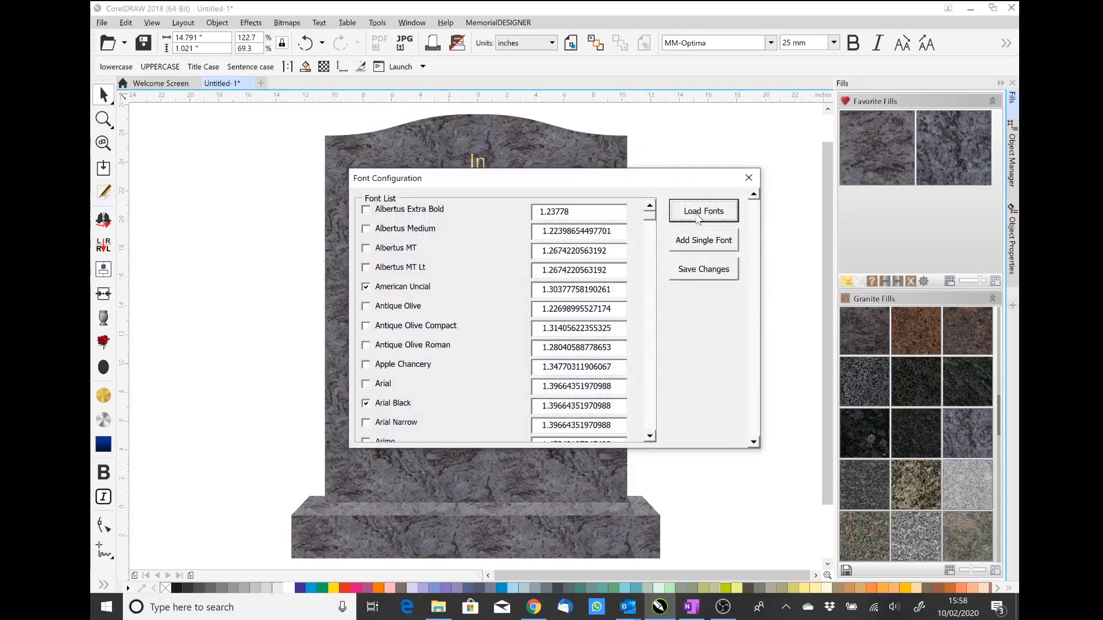
pyautogui.click(697, 219)
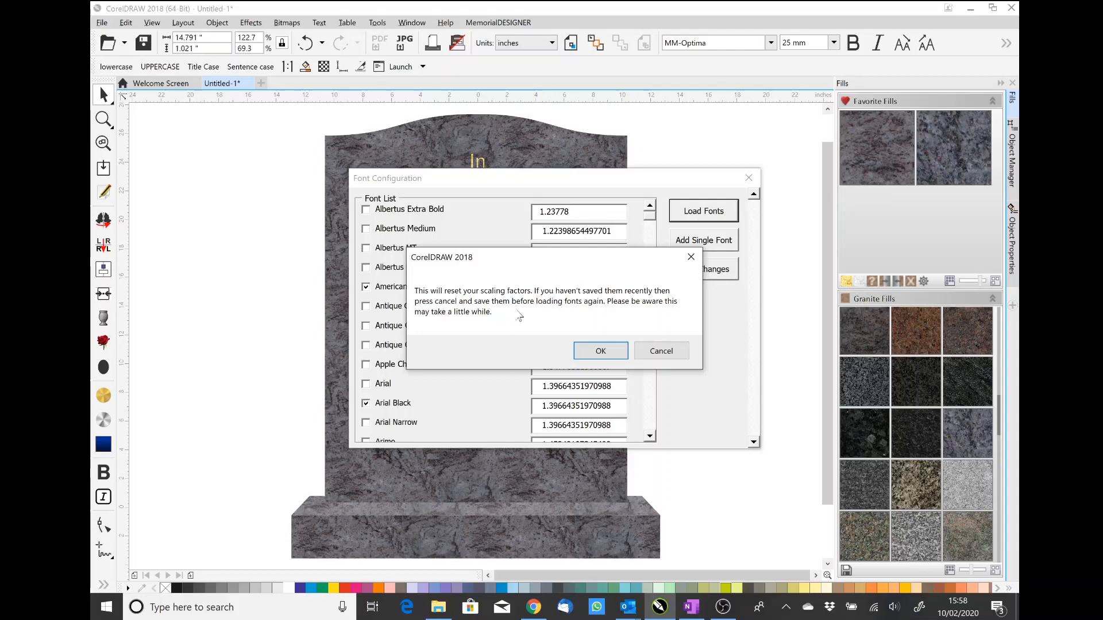
pyautogui.click(601, 351)
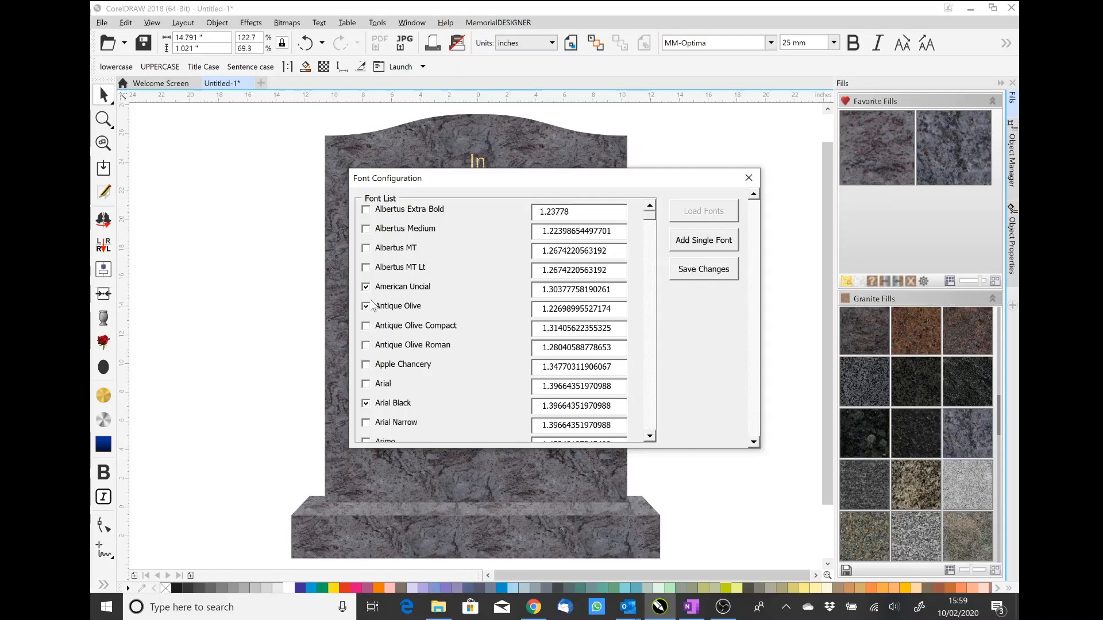
# Fill in a single new font named MYFont with scaling factor 1234, and close the font dialogs without adding it.
pyautogui.click(699, 242)
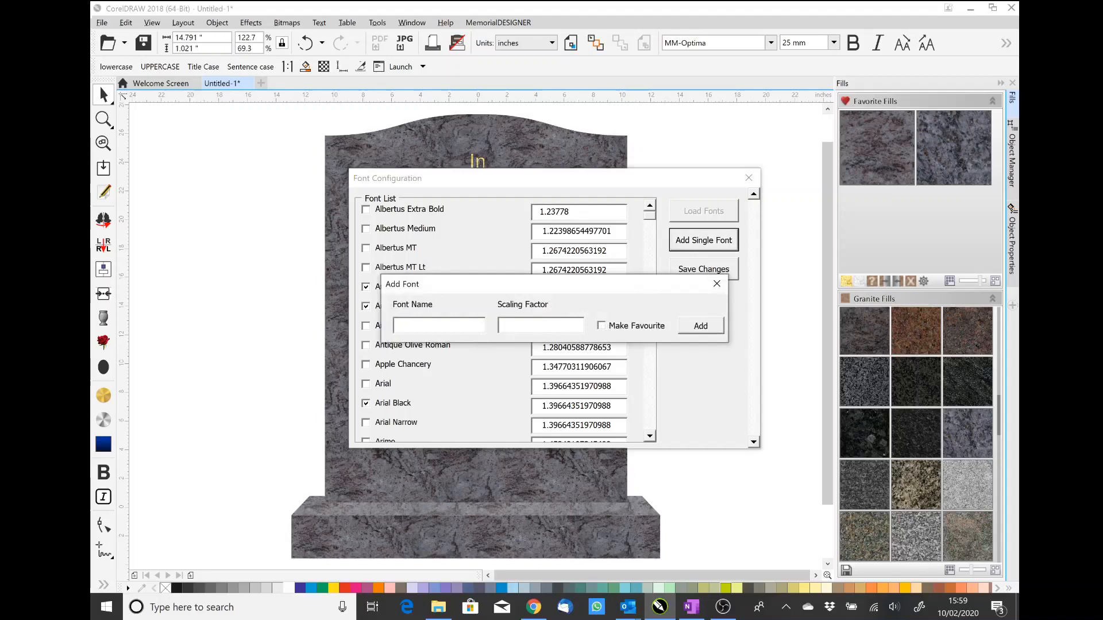
pyautogui.write('MYFont')
pyautogui.write('1234')
pyautogui.click(715, 282)
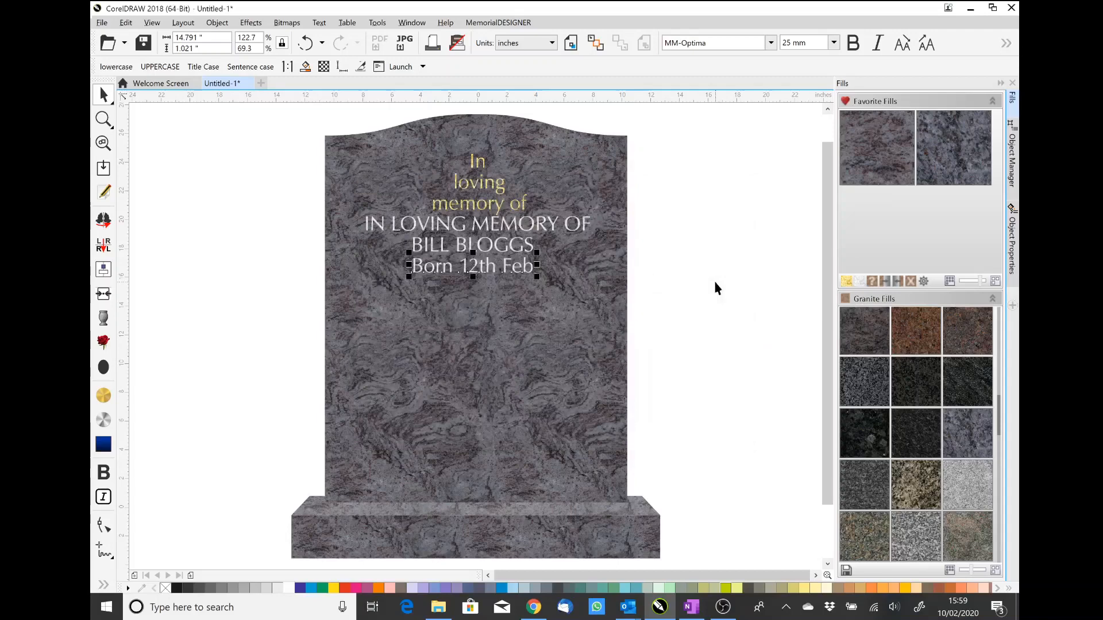